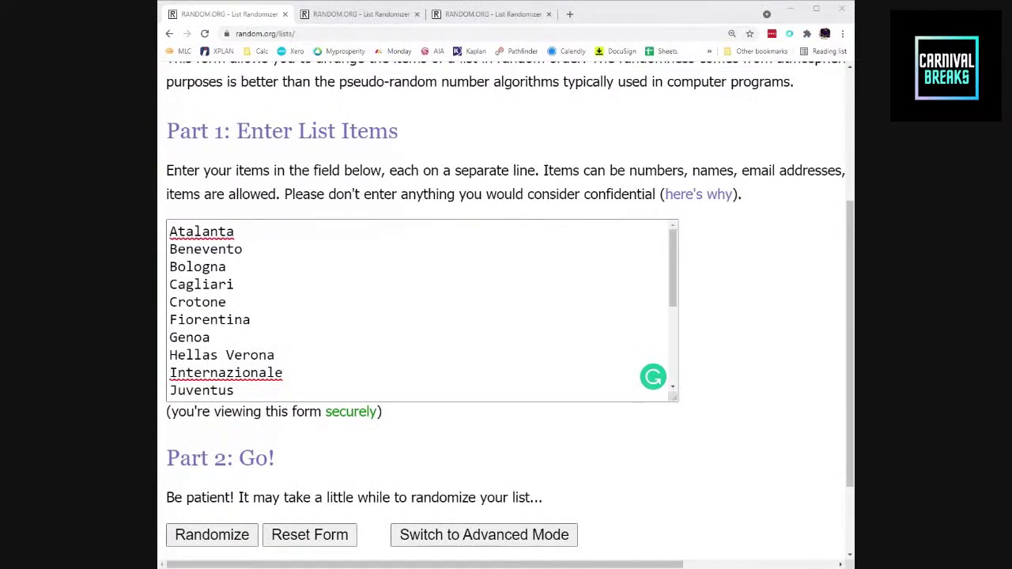
key(alt+Tab)
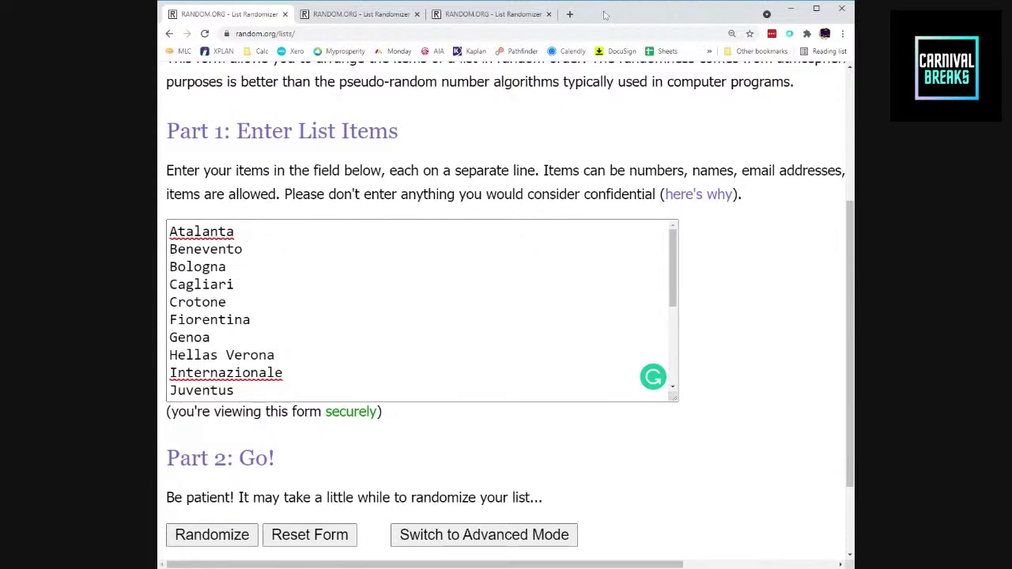
key(alt+Tab)
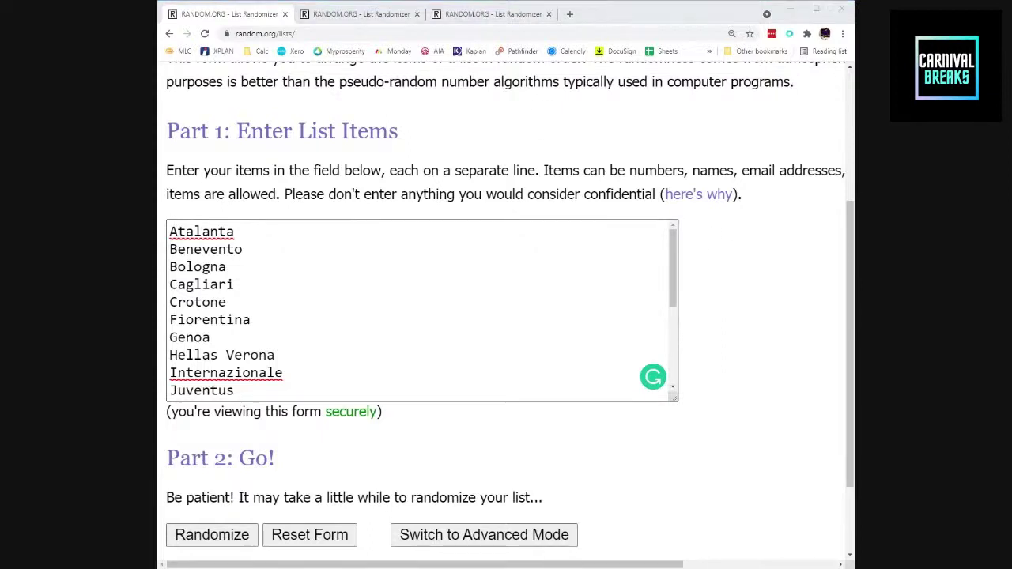
key(alt+Tab)
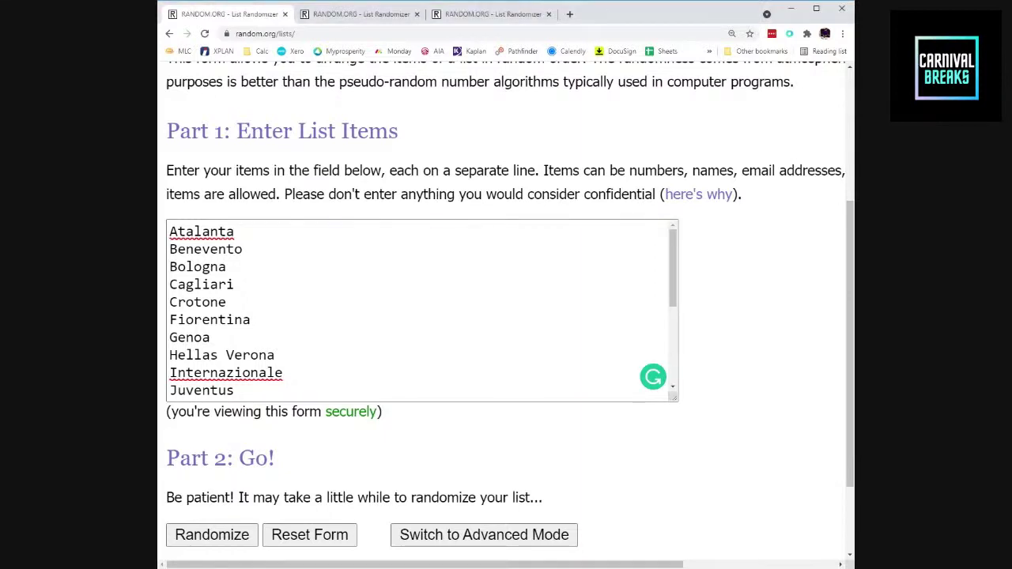
key(alt+Tab)
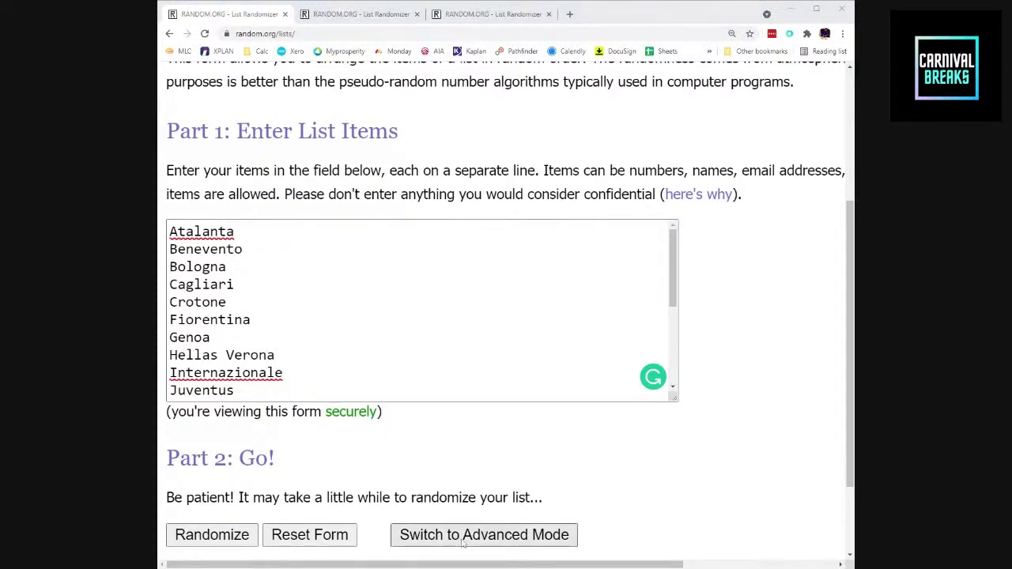
- Enlarge the list items box to review the Italian football teams down to Udinese, and randomize the list
drag(676, 400, 675, 470)
scroll(419, 347, down, 2)
scroll(722, 357, down, 2)
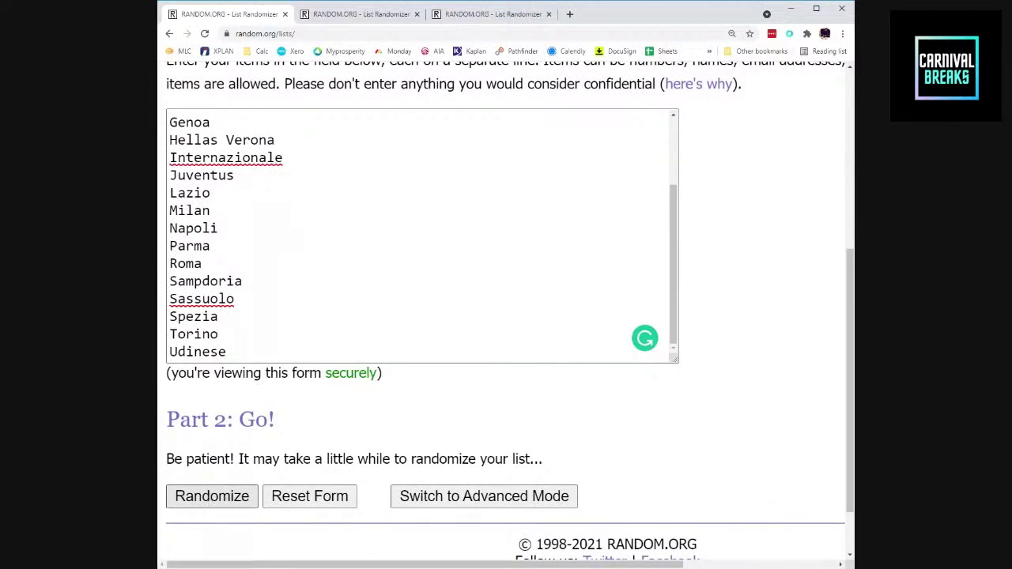
click(209, 498)
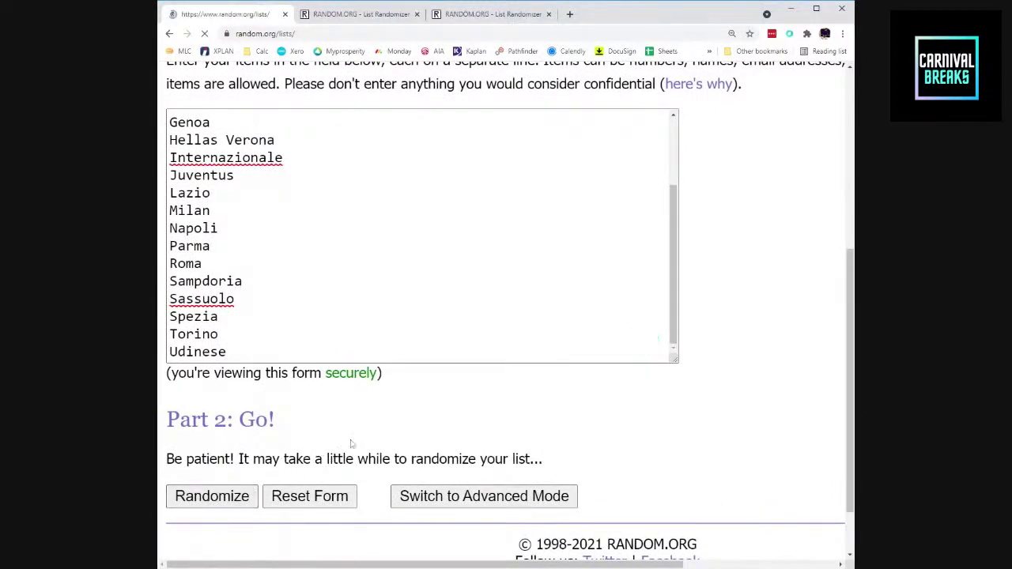
- Randomize the Italian team list six more times, for seven randomizations in total
scroll(371, 422, down, 4)
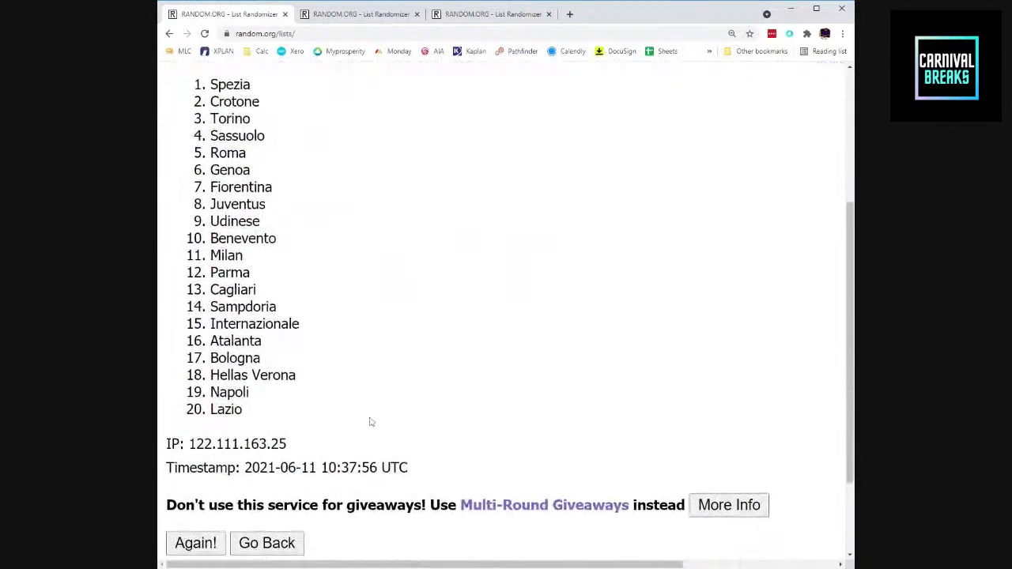
scroll(371, 422, up, 2)
click(207, 502)
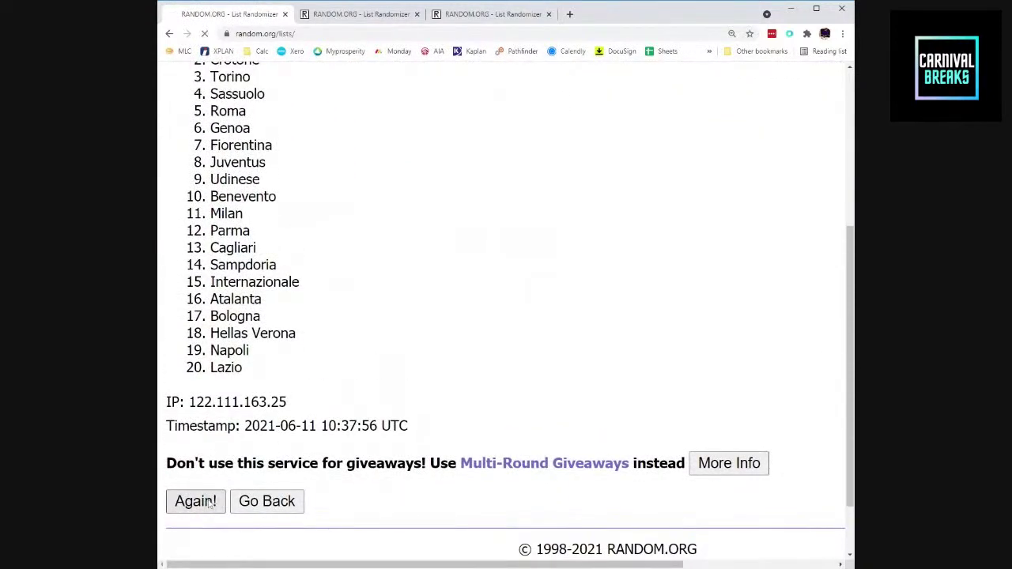
scroll(347, 411, down, 3)
scroll(198, 498, down, 1)
click(196, 486)
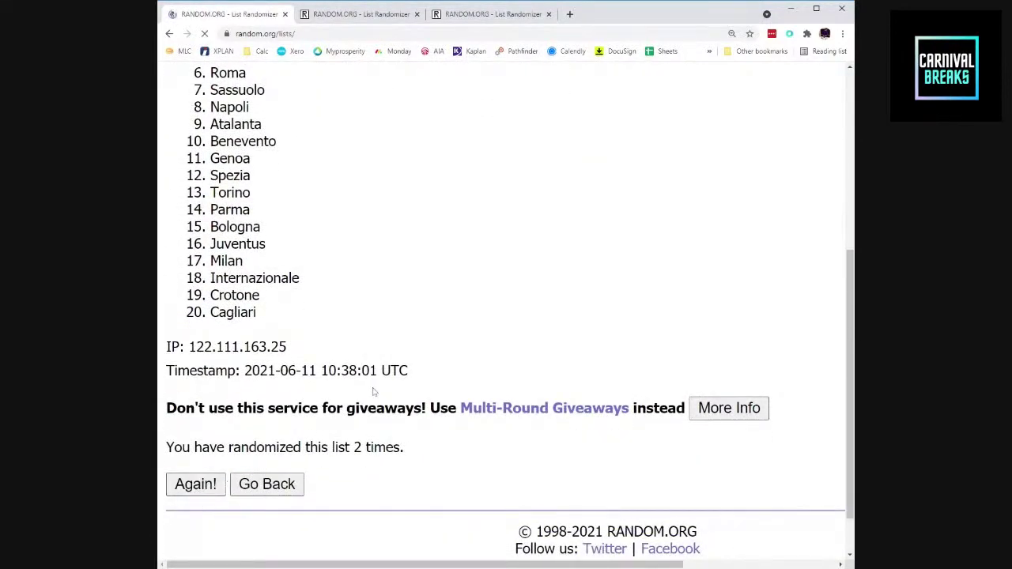
scroll(374, 391, down, 3)
scroll(332, 399, down, 2)
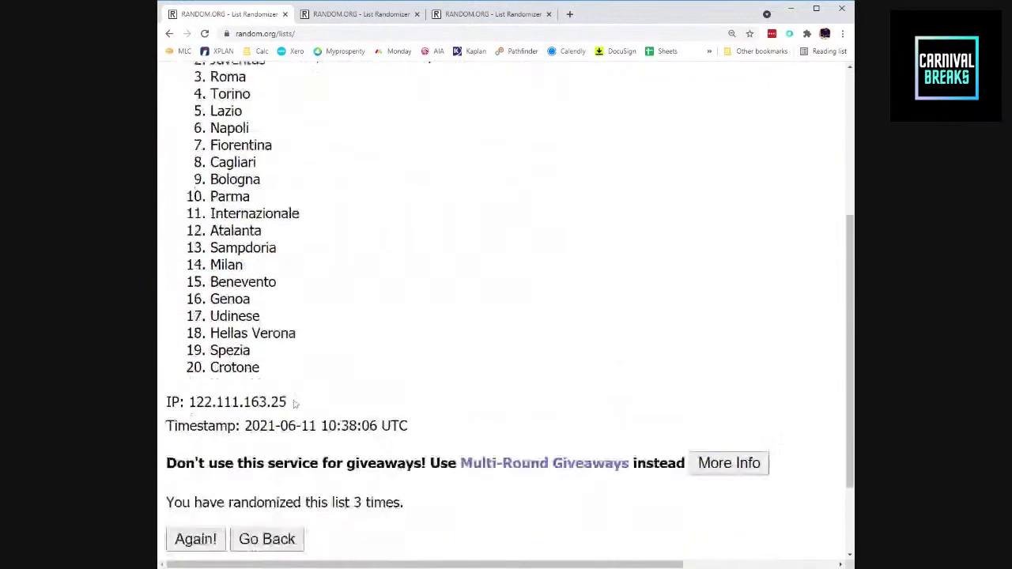
click(197, 484)
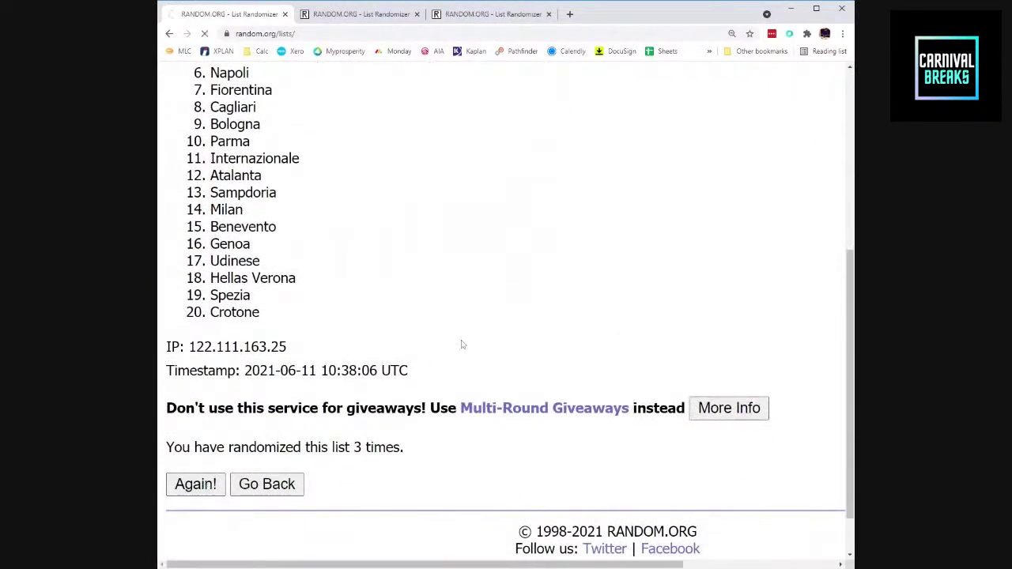
scroll(463, 343, down, 5)
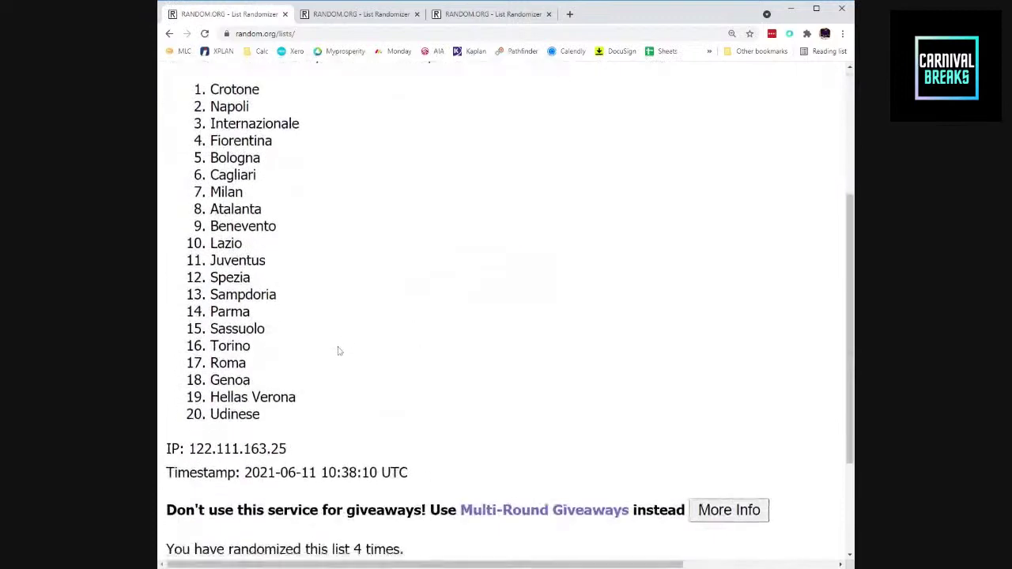
click(212, 432)
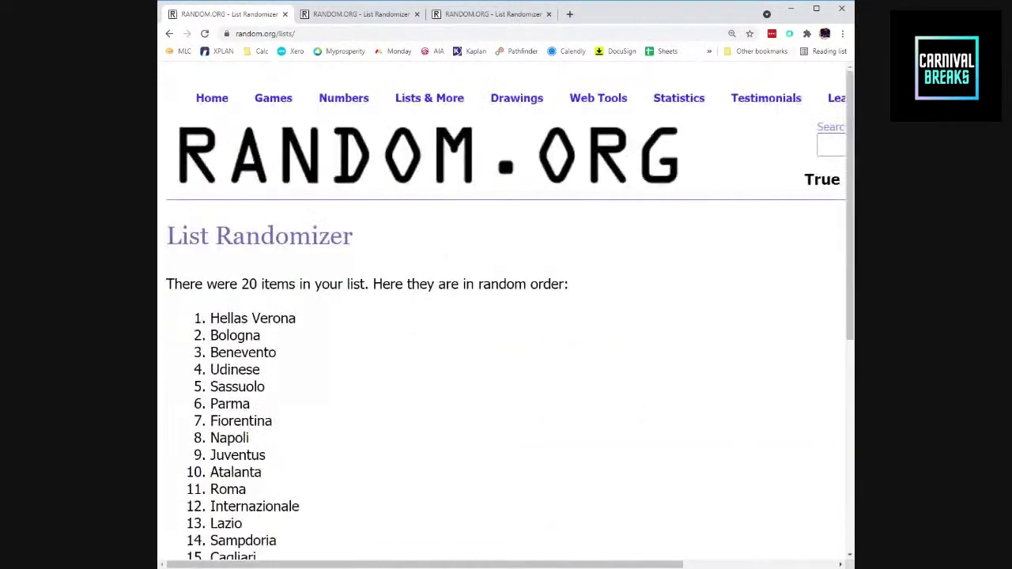
scroll(418, 271, down, 4)
click(198, 484)
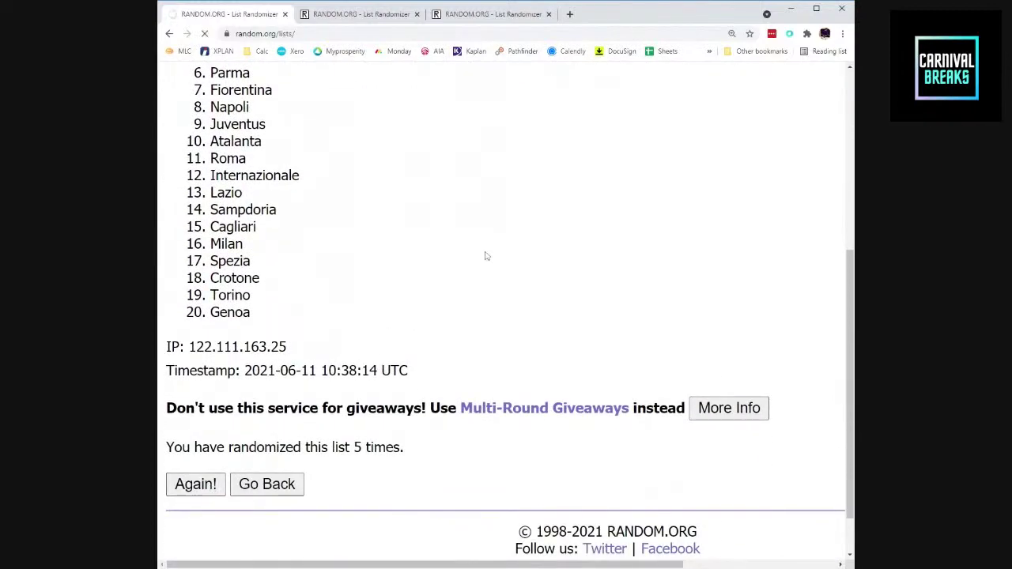
scroll(487, 255, down, 2)
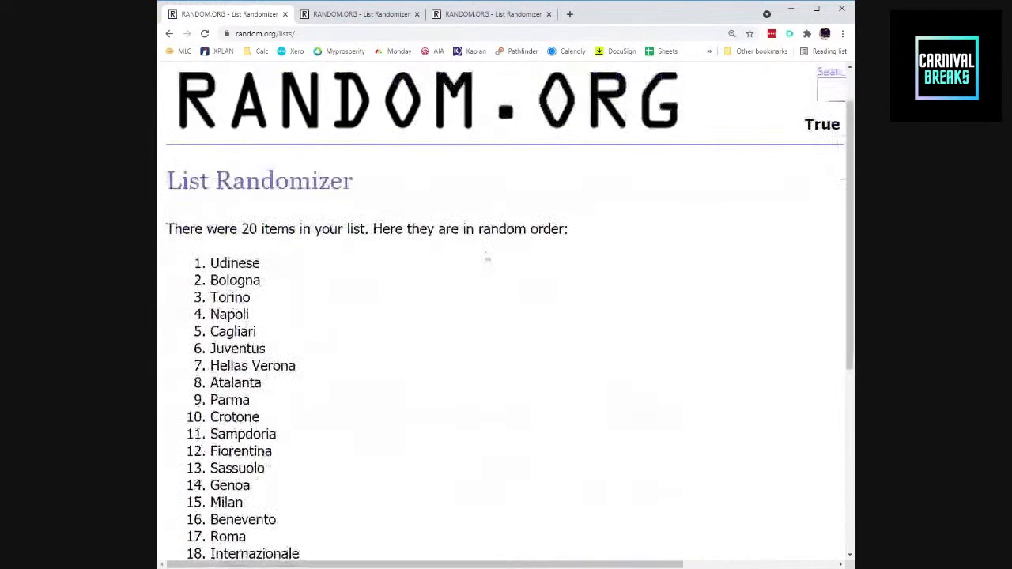
scroll(486, 255, down, 2)
scroll(486, 258, down, 3)
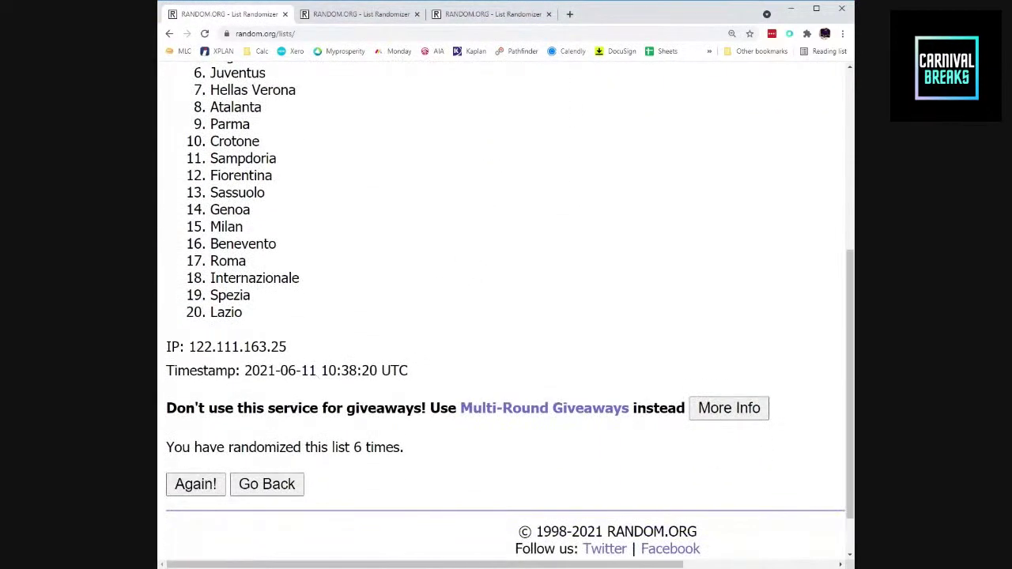
click(202, 488)
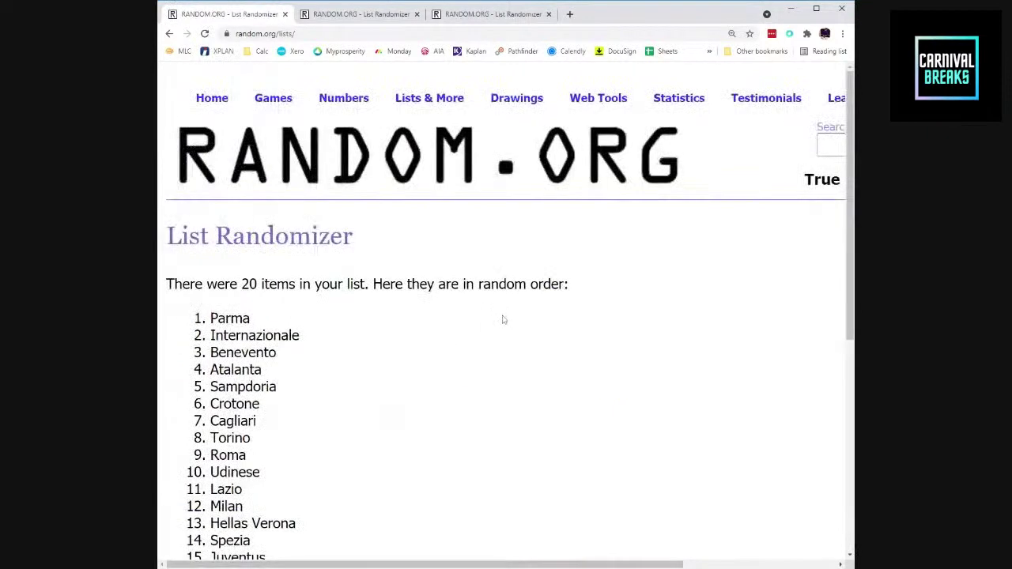
- Select all 20 randomized Italian team names, switch briefly to the other window, and clear the selection on return
scroll(503, 319, down, 2)
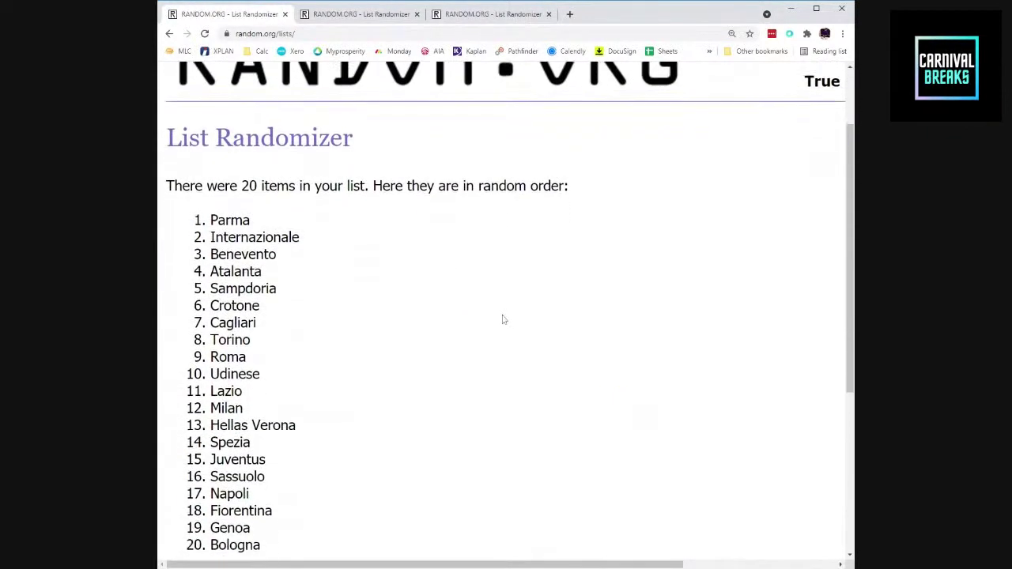
scroll(503, 319, down, 1)
double_click(289, 483)
drag(265, 463, 211, 147)
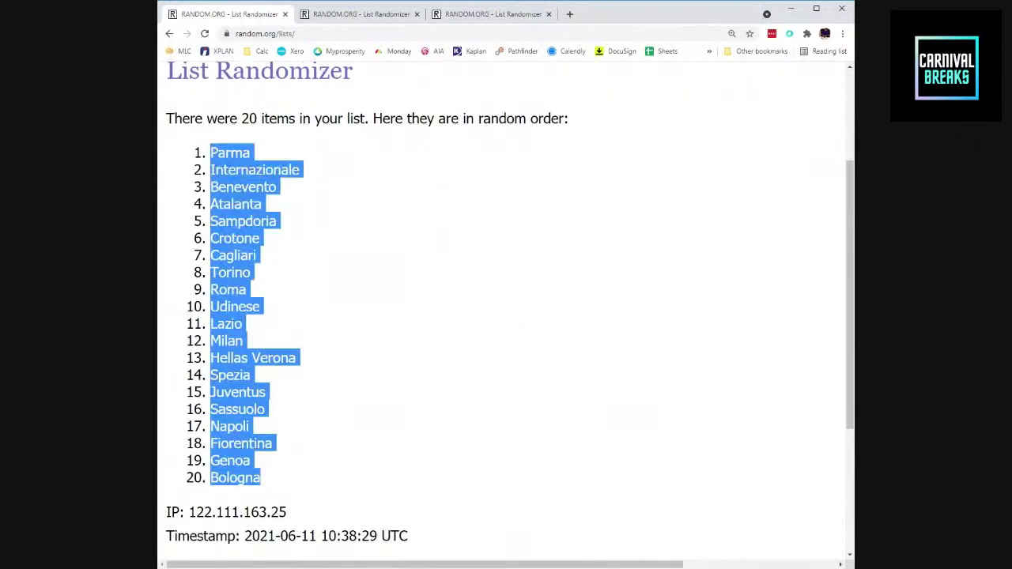
key(alt+Tab)
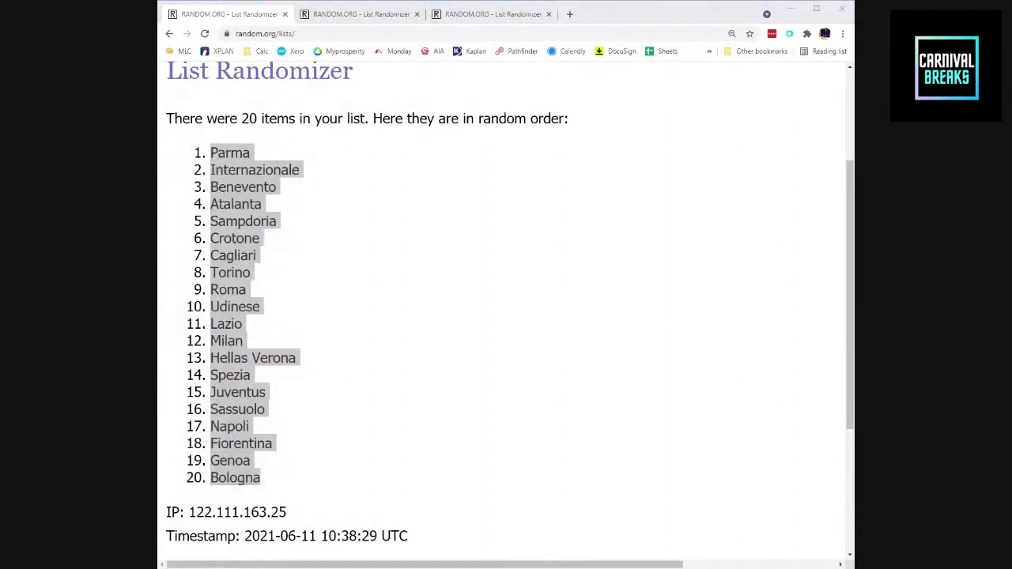
key(alt+Tab)
click(445, 307)
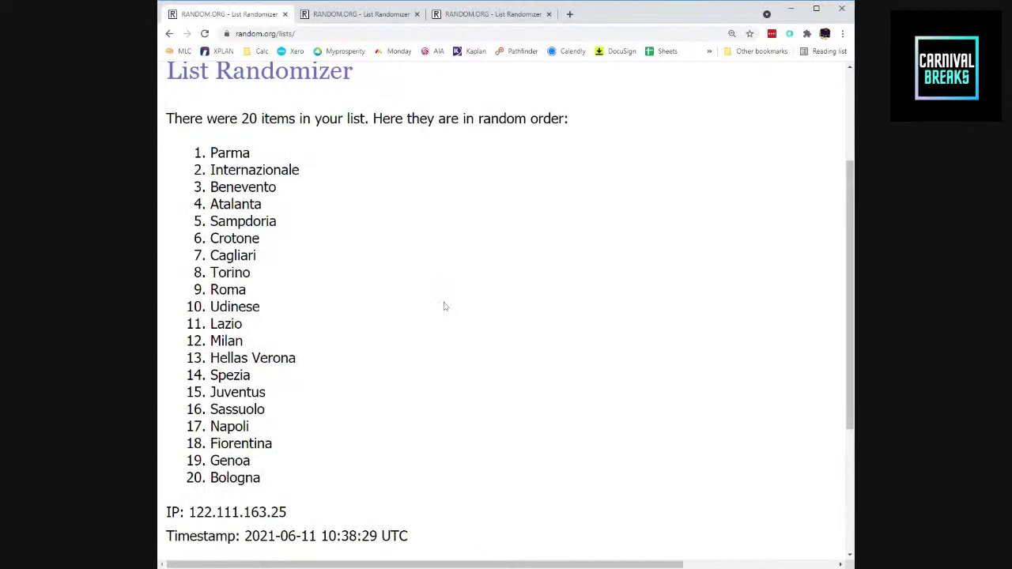
- Bring up the Spanish team list from Alavés to Villarreal, check its entries, and randomize it
click(370, 16)
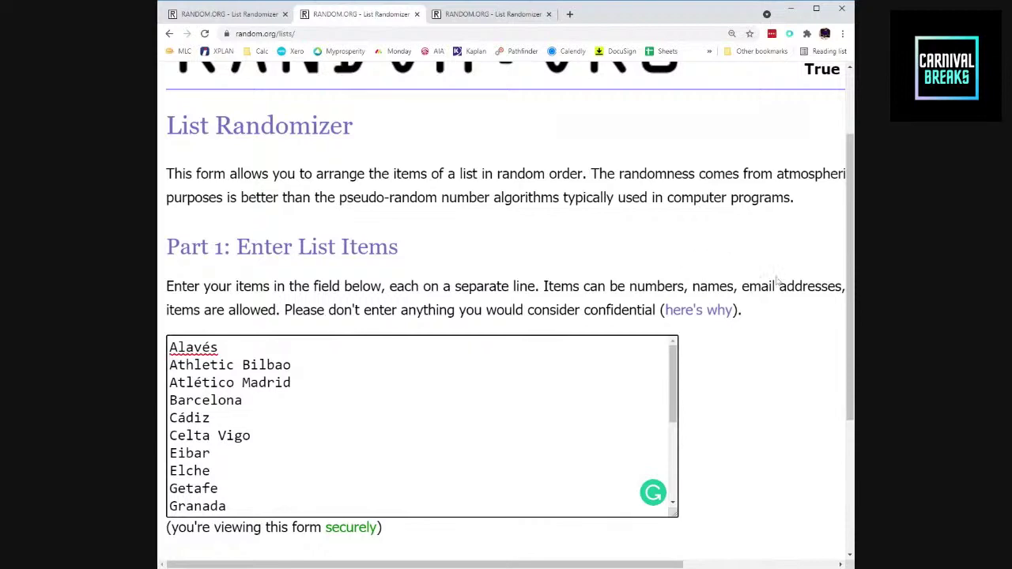
scroll(694, 310, down, 1)
scroll(694, 310, down, 2)
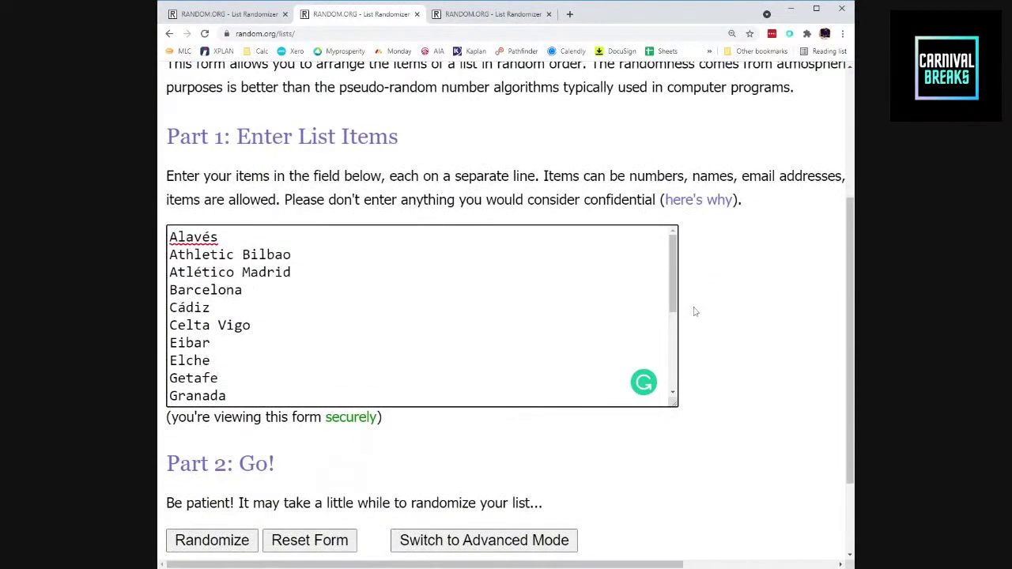
scroll(699, 315, down, 1)
scroll(699, 315, down, 1)
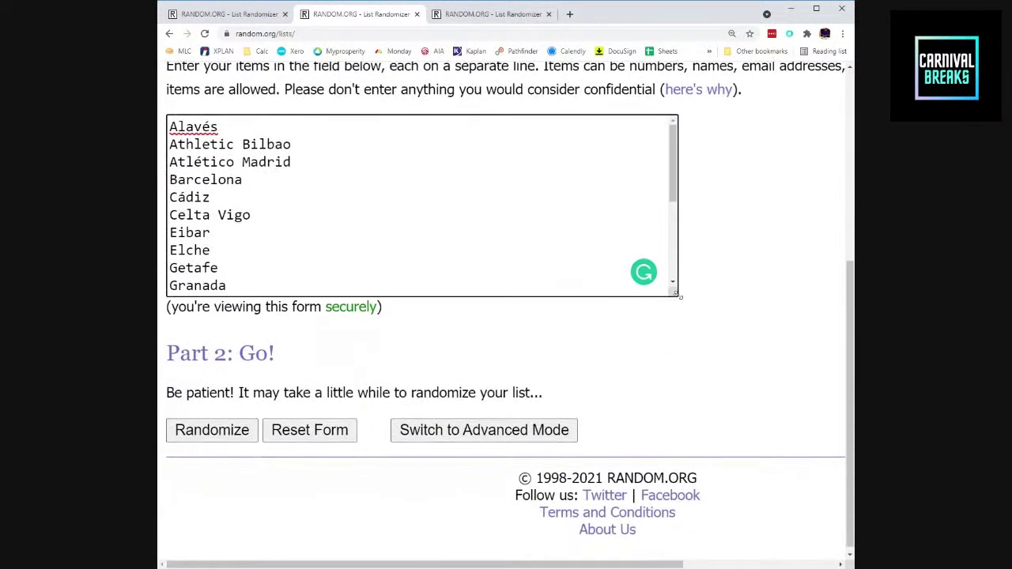
key(ctrl+a)
click(283, 215)
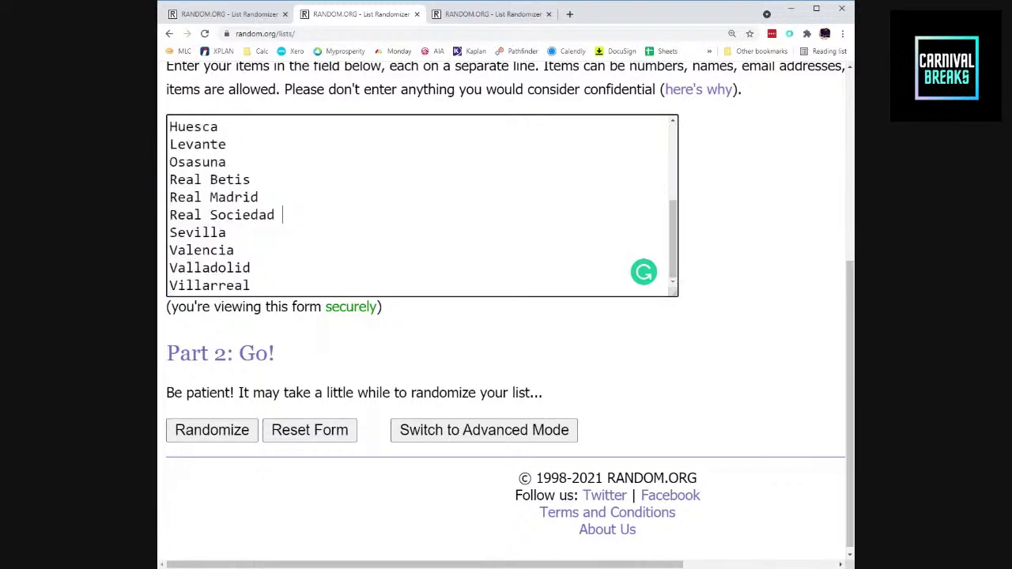
scroll(711, 355, up, 2)
scroll(506, 317, down, 2)
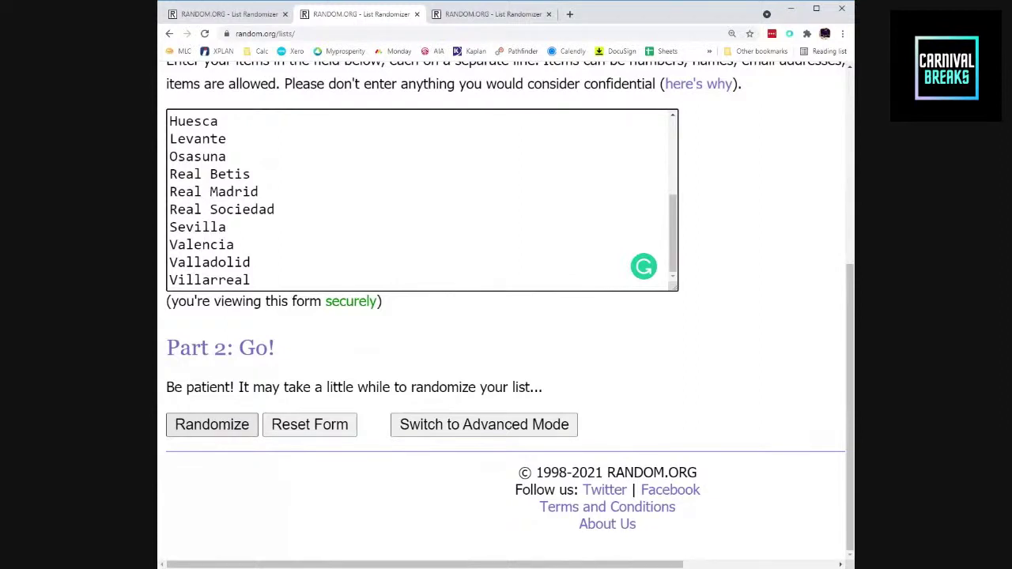
click(212, 424)
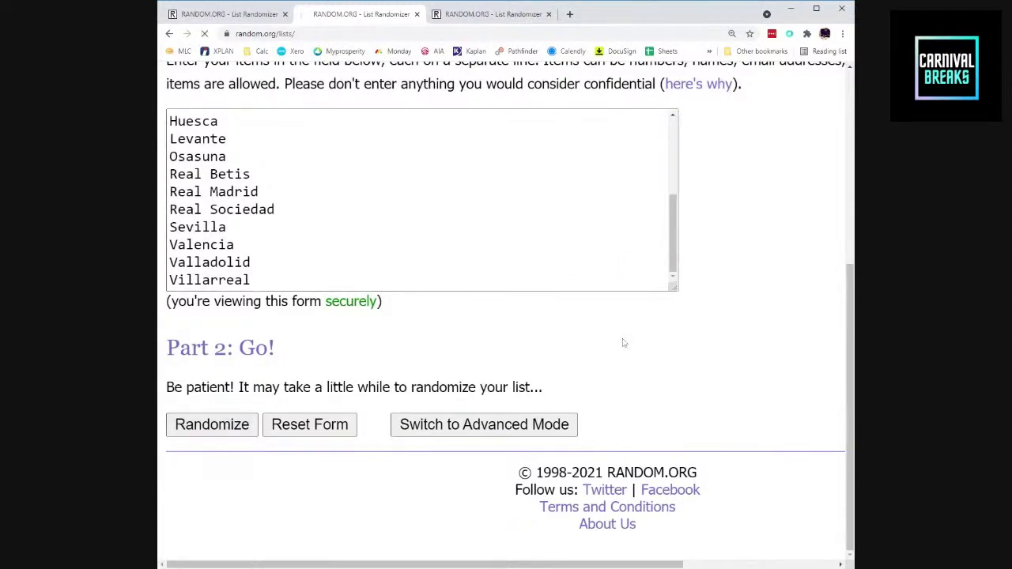
- Randomize the Spanish team list six more times, for seven randomizations in total
scroll(714, 335, down, 4)
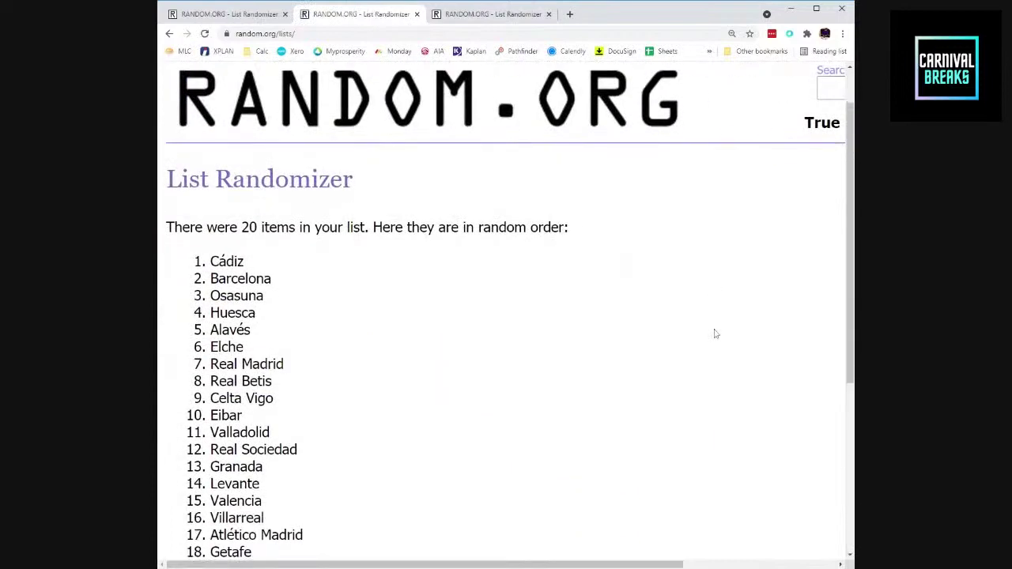
click(195, 425)
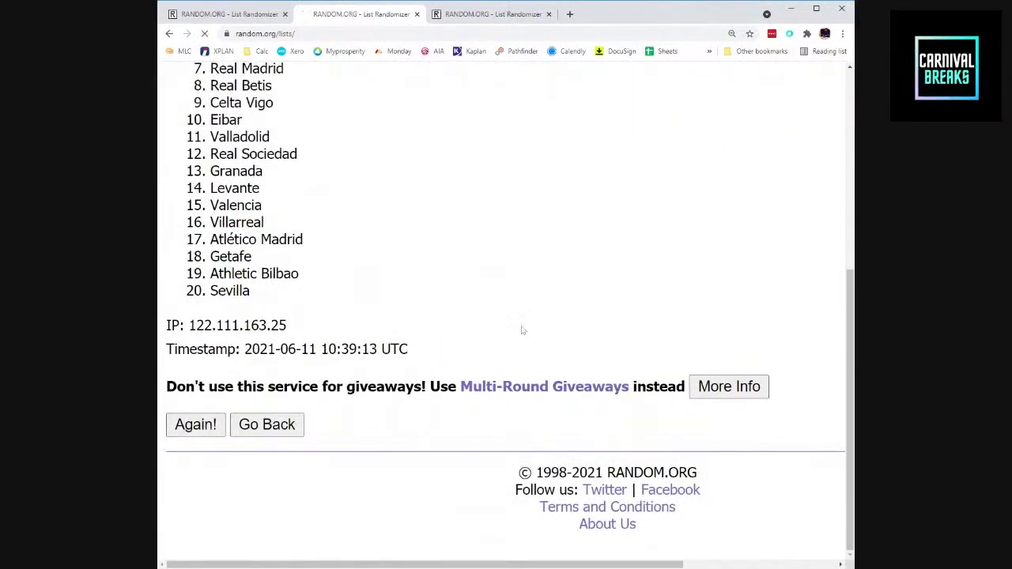
scroll(576, 309, down, 5)
click(205, 434)
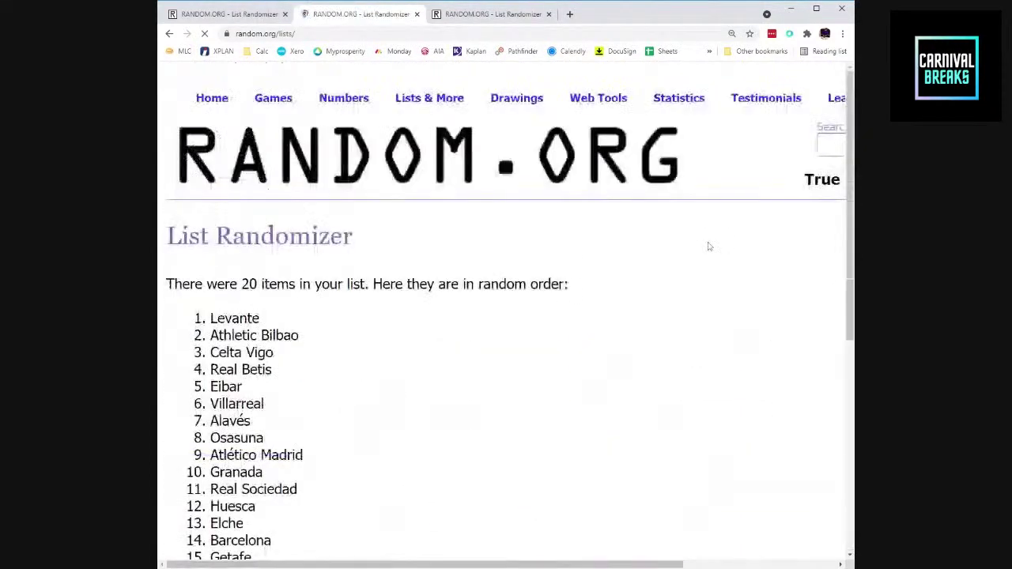
scroll(633, 276, down, 2)
scroll(625, 281, down, 1)
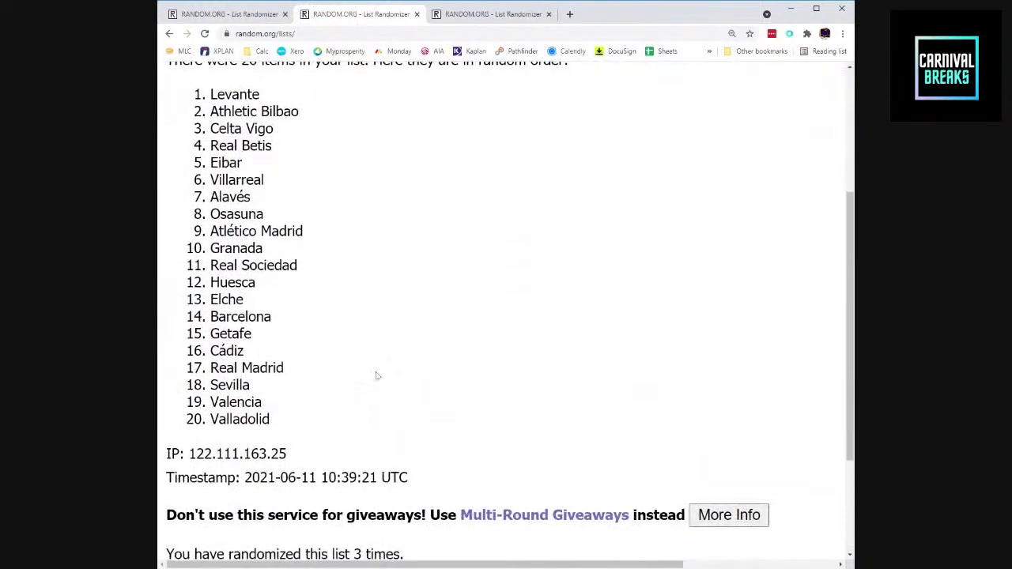
scroll(474, 366, down, 2)
click(195, 484)
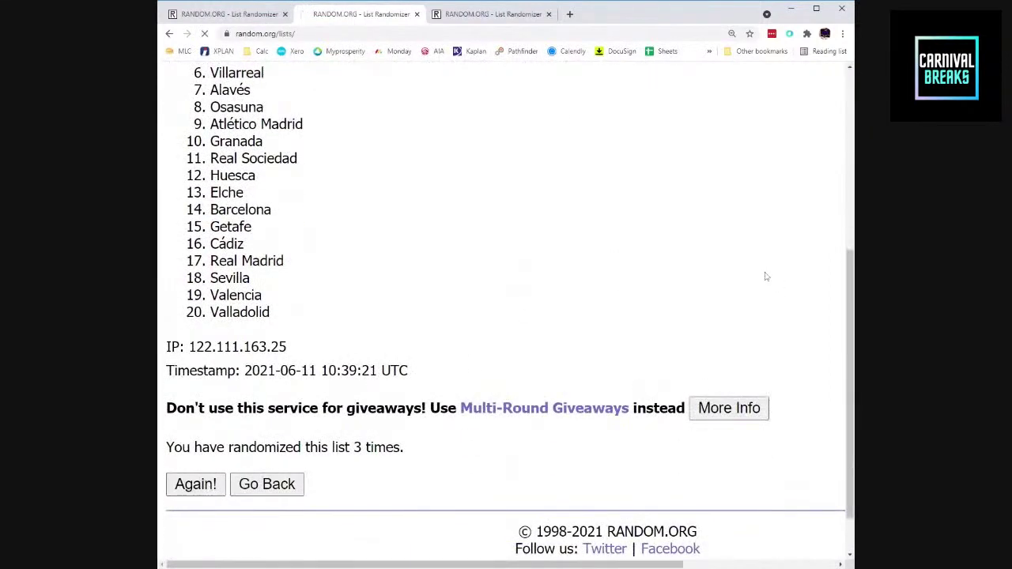
scroll(576, 312, down, 5)
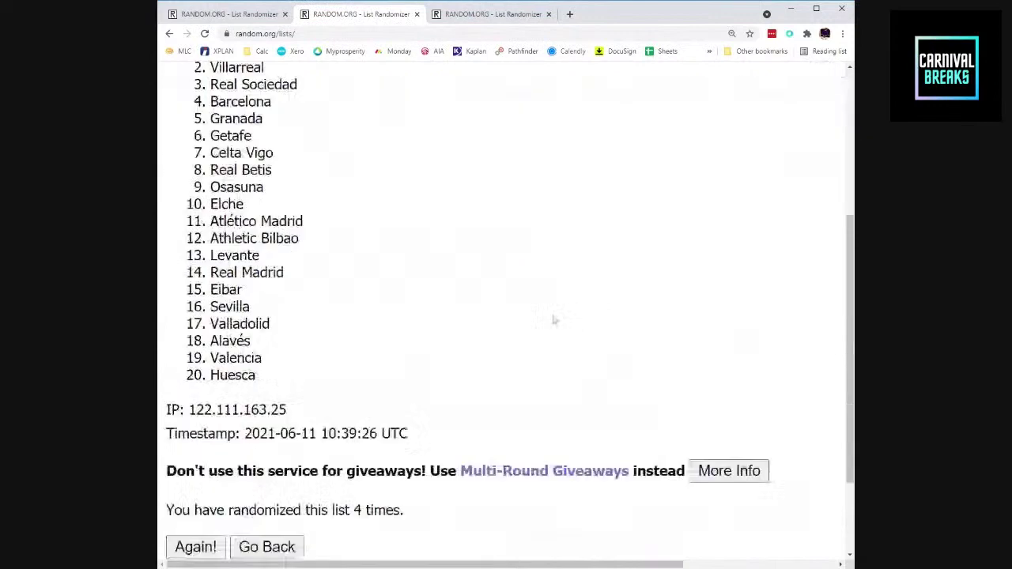
click(195, 485)
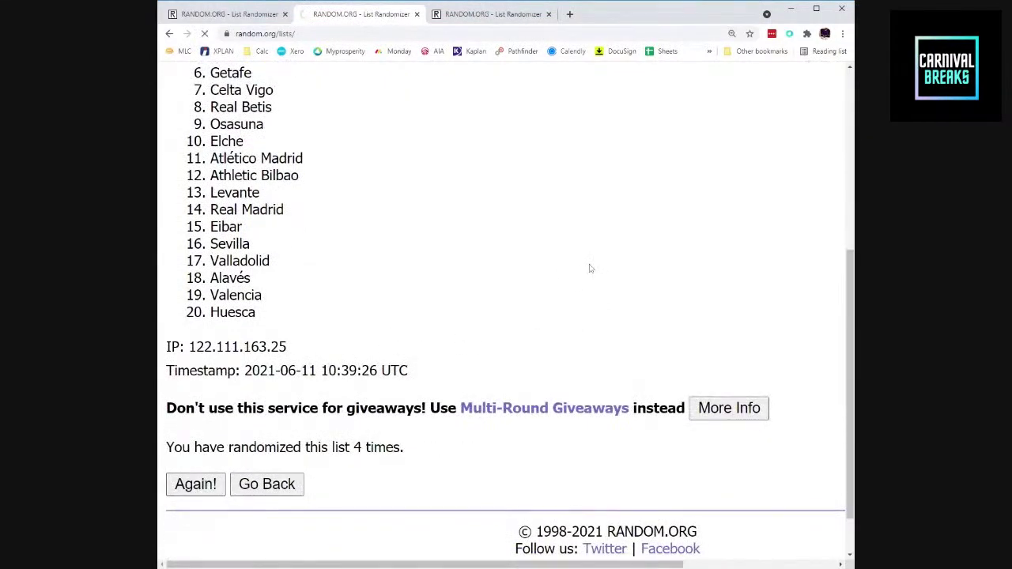
scroll(382, 311, down, 5)
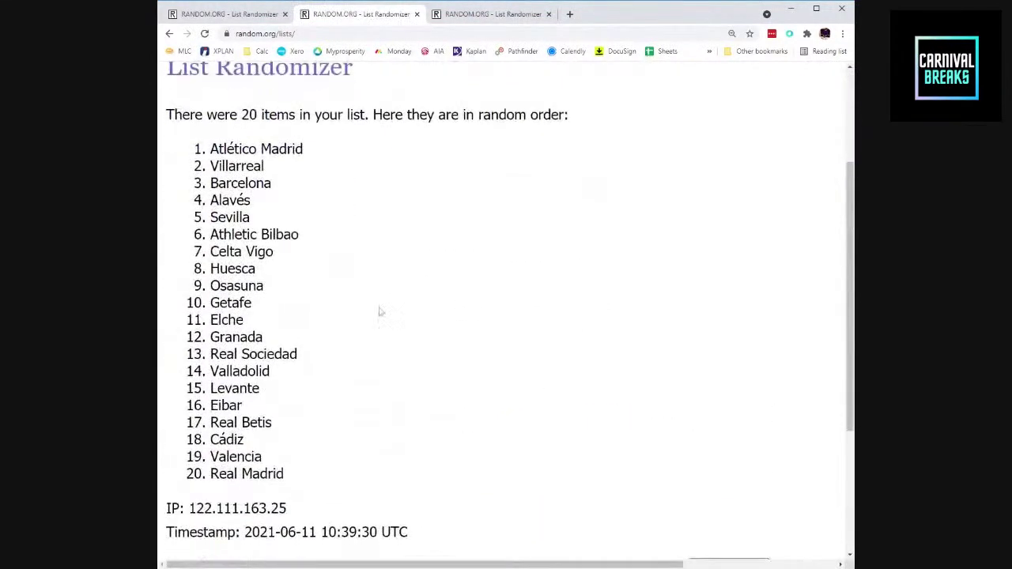
click(198, 426)
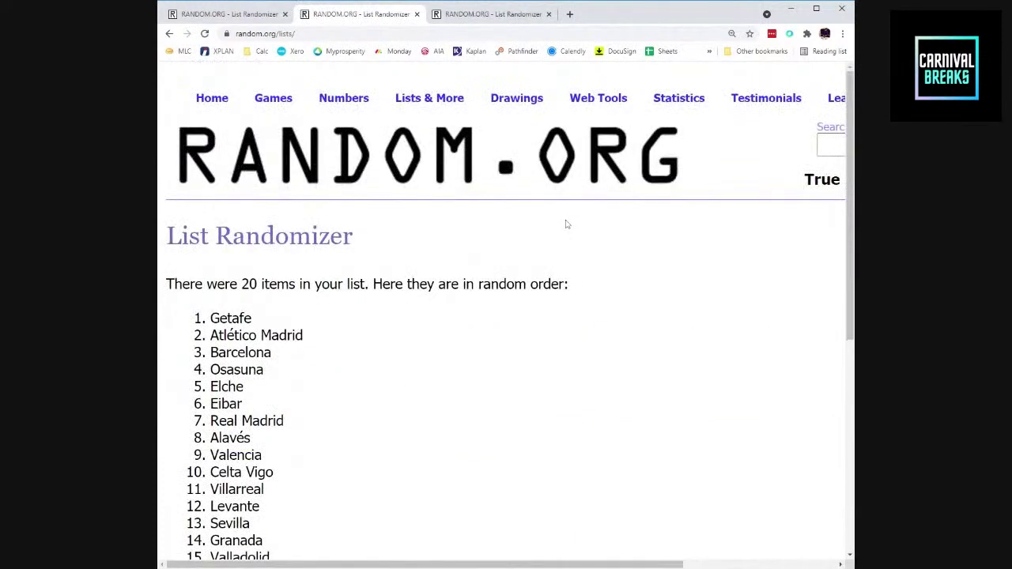
scroll(538, 245, down, 1)
scroll(530, 249, down, 4)
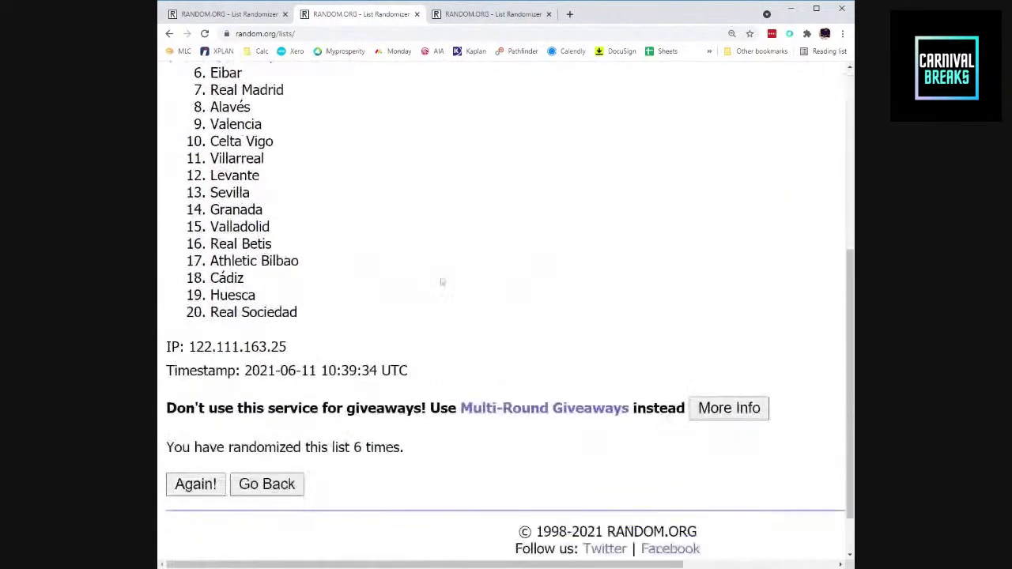
click(198, 483)
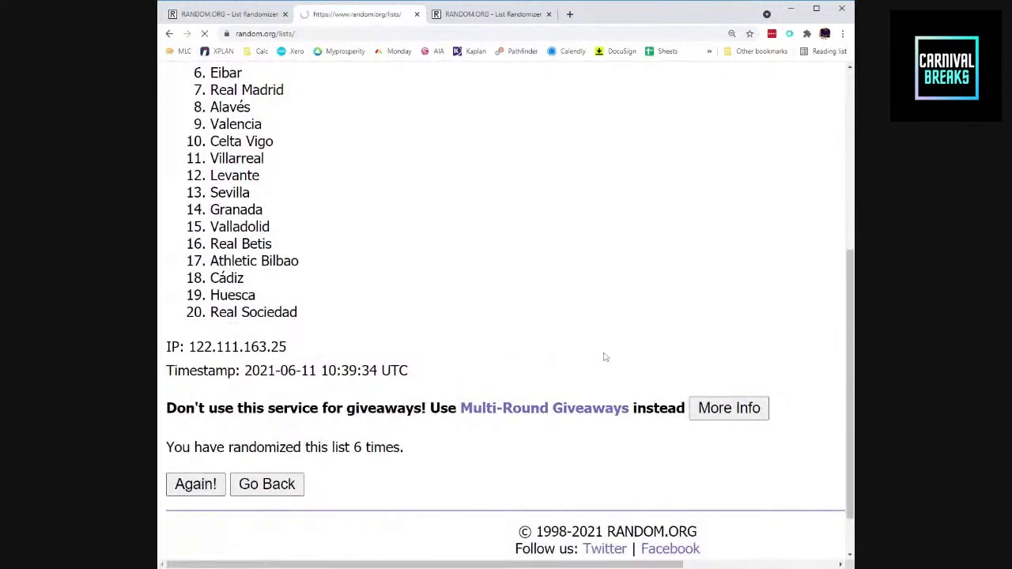
scroll(648, 322, down, 2)
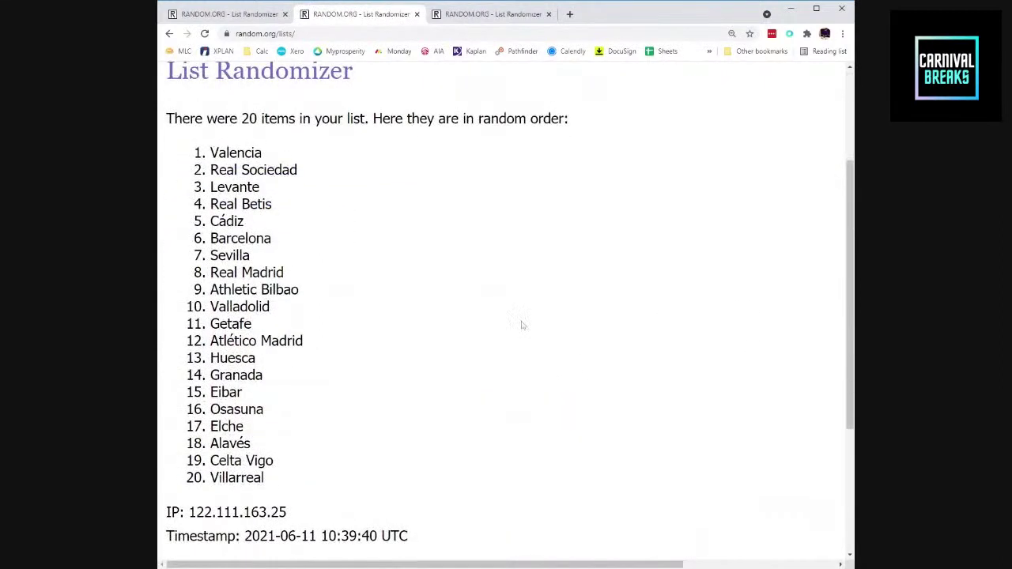
- Select all 20 randomized Spanish team names, switch briefly to the other window, and clear the selection on return
drag(201, 152, 269, 482)
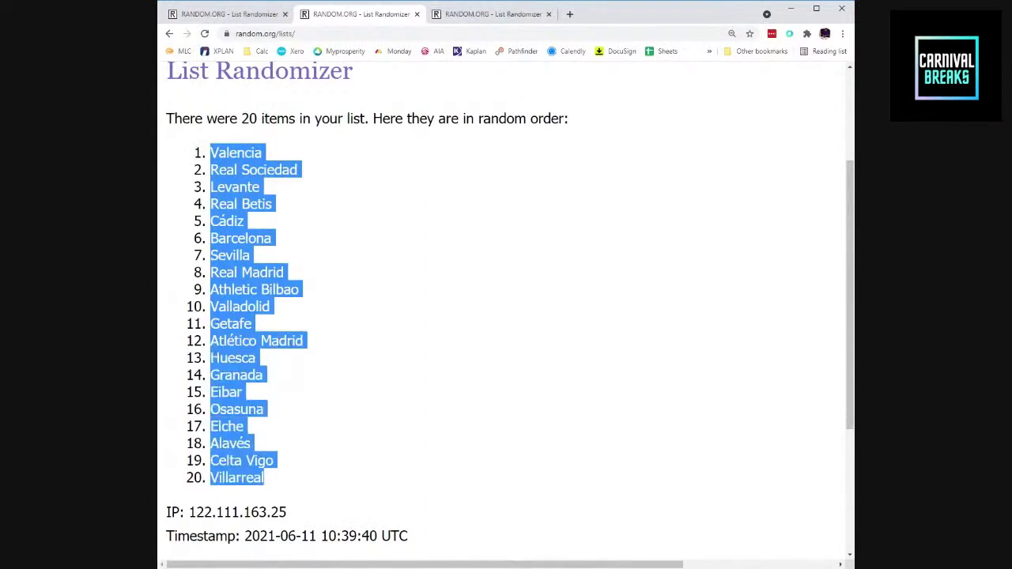
key(alt+Tab)
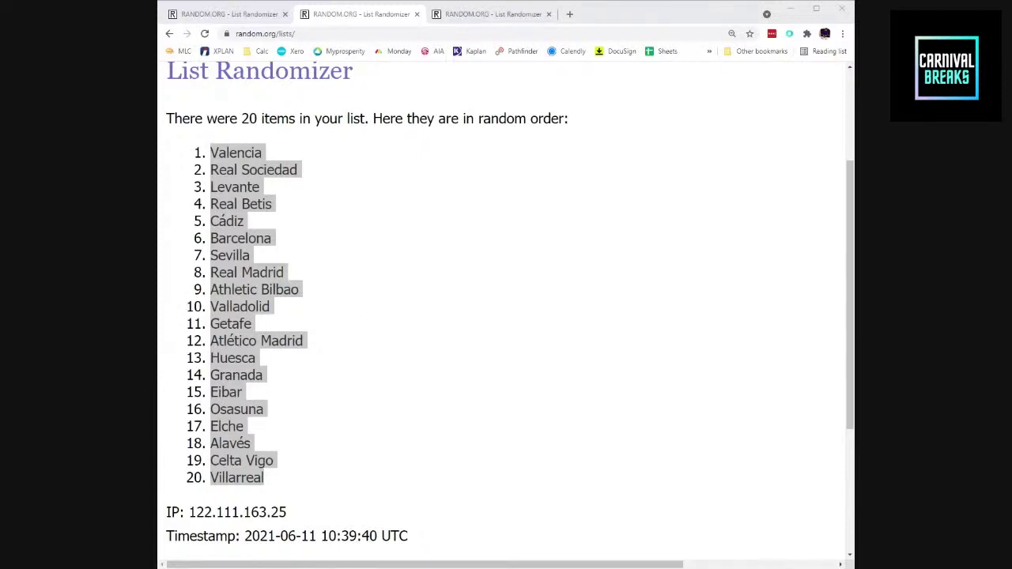
click(479, 304)
click(479, 304)
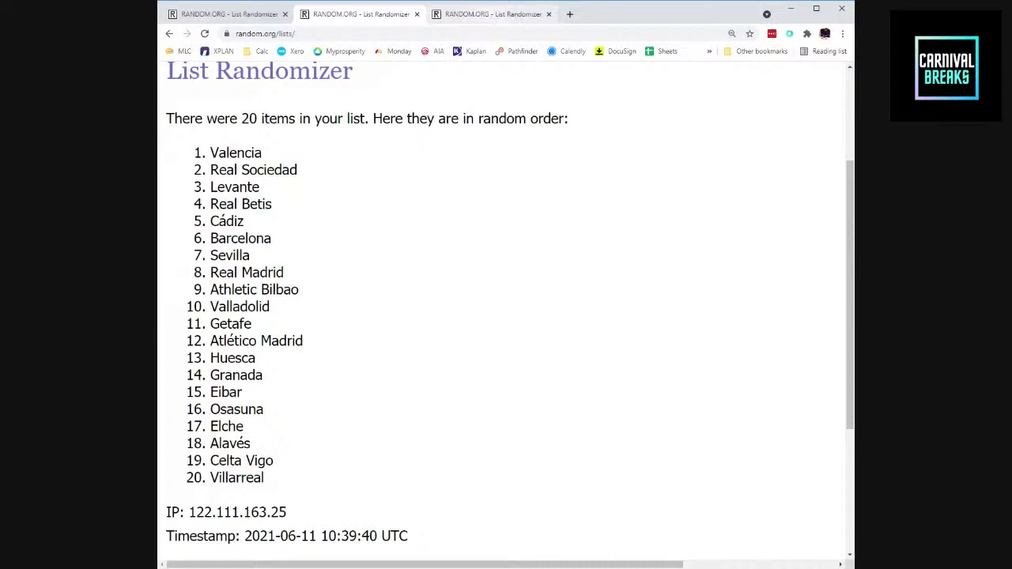
- Look over the English team list, then return to the Spanish results and check how many times that list was randomized
click(492, 17)
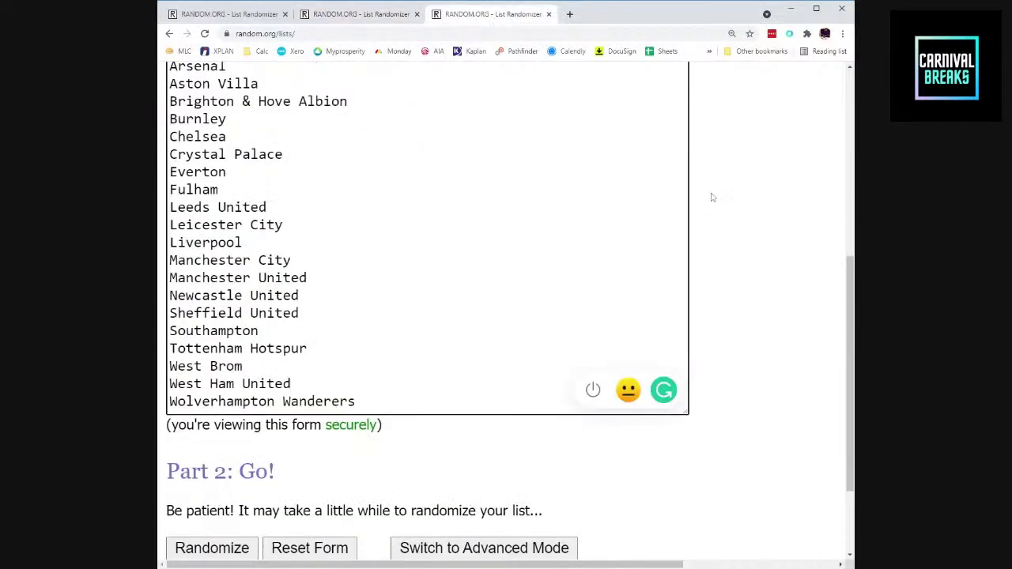
scroll(714, 194, up, 2)
scroll(714, 195, down, 3)
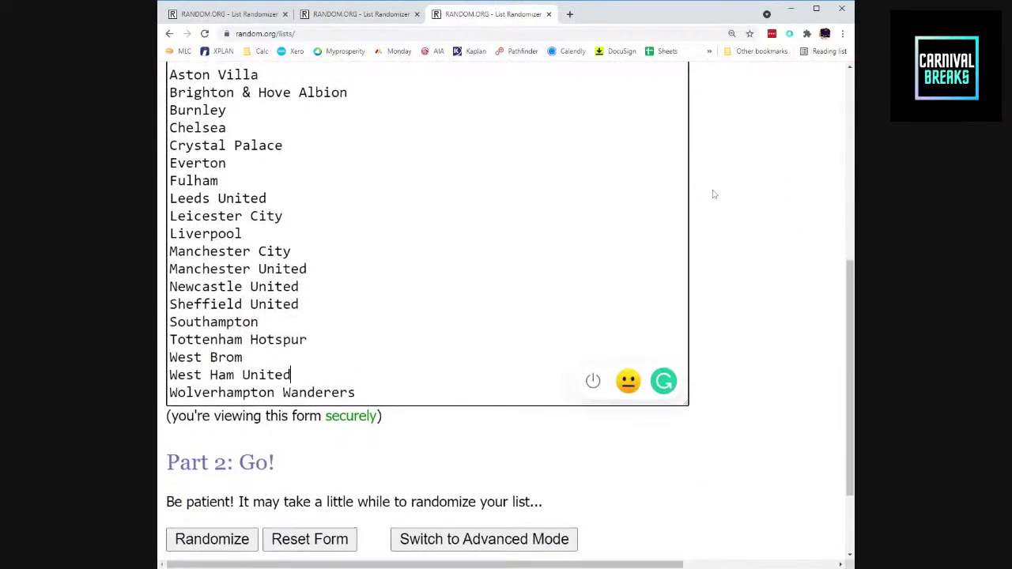
click(348, 18)
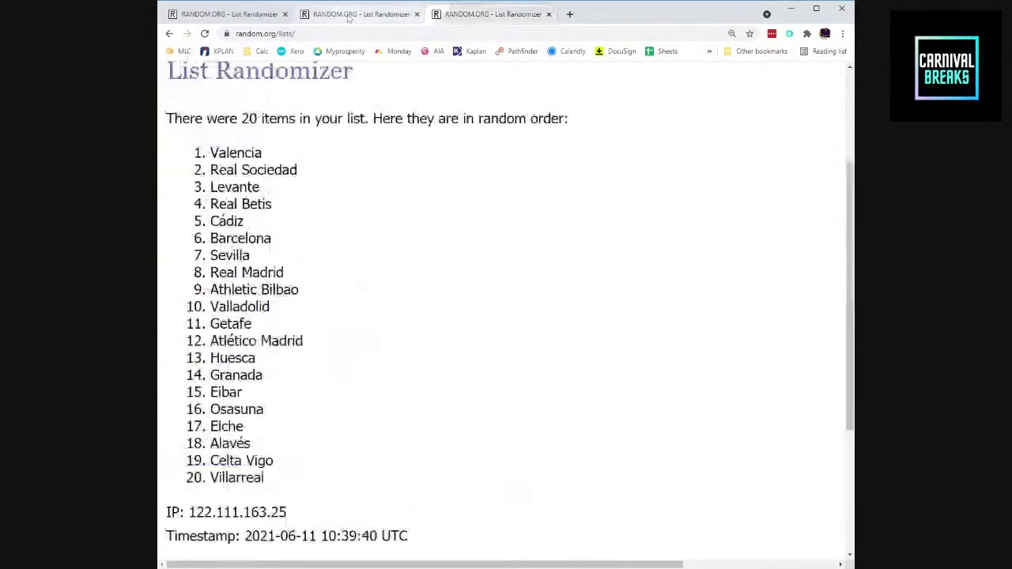
key(Page_Down)
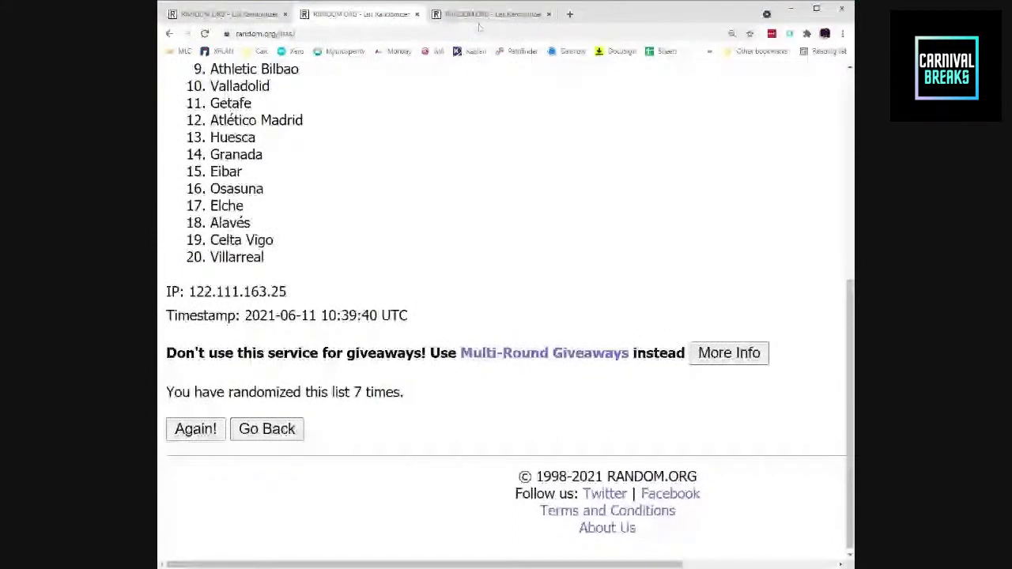
- Bring up the English team list ending with Wolverhampton Wanderers and randomize it twice
click(479, 17)
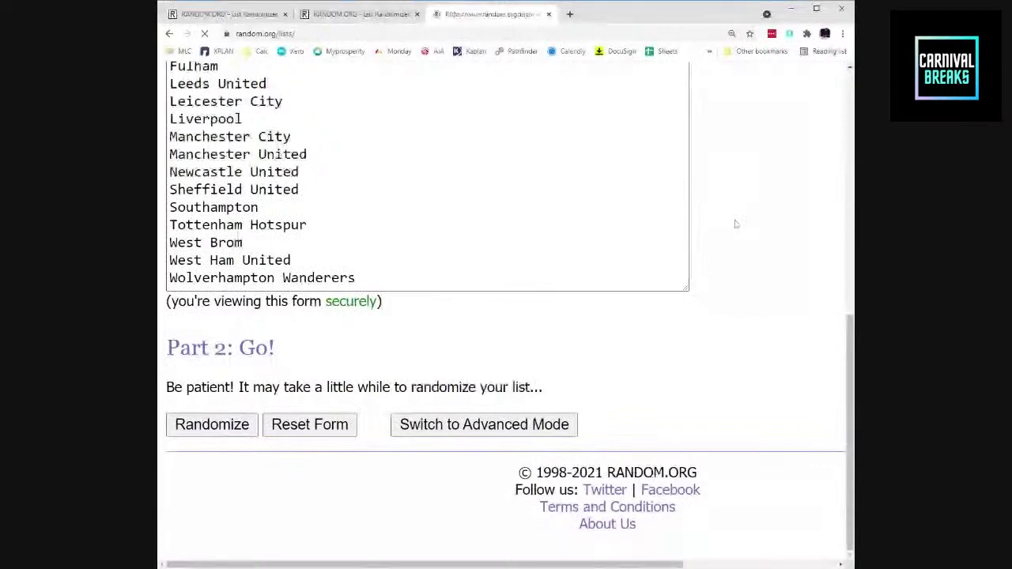
scroll(735, 225, down, 3)
scroll(656, 316, down, 2)
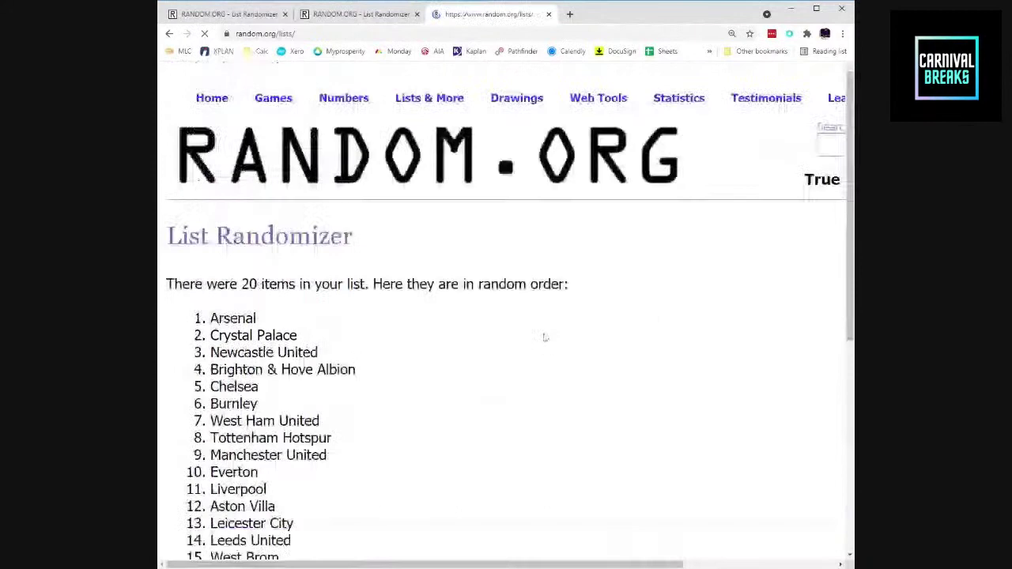
- Randomize the English team list five more times, for seven randomizations in total
scroll(418, 323, down, 2)
scroll(418, 324, down, 1)
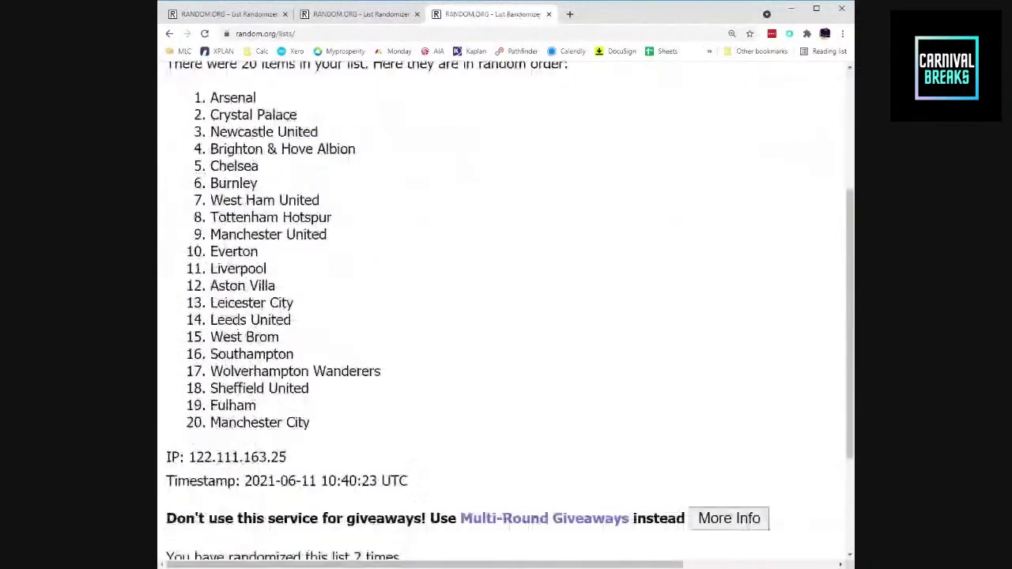
scroll(506, 316, down, 1)
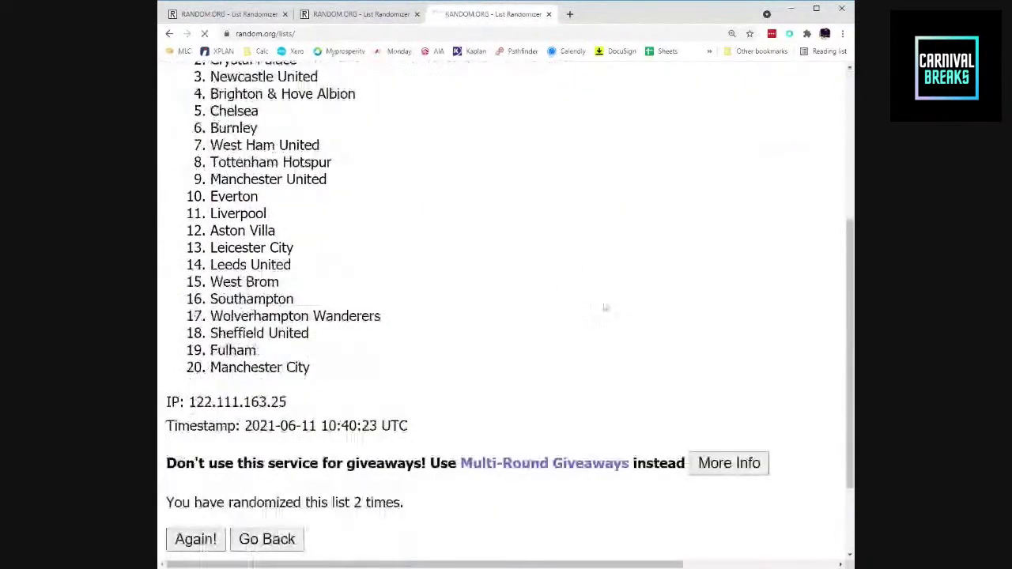
key(Return)
scroll(297, 380, down, 5)
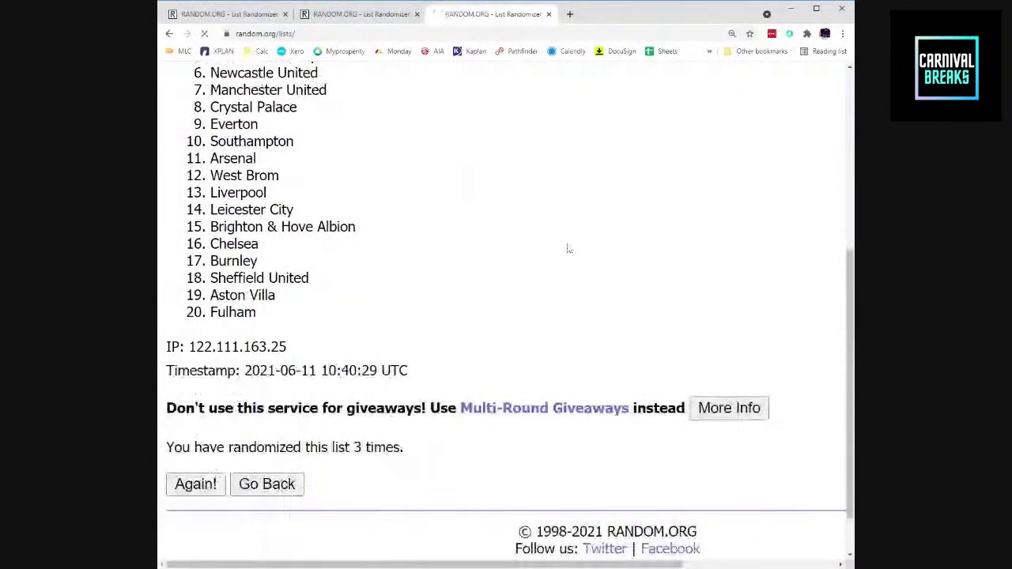
key(Return)
scroll(406, 312, down, 5)
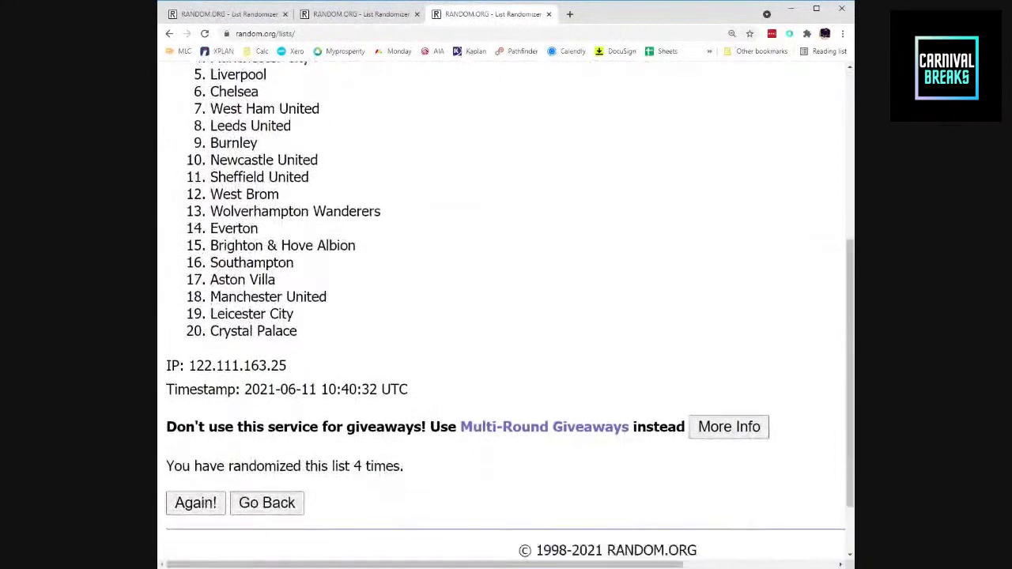
click(204, 490)
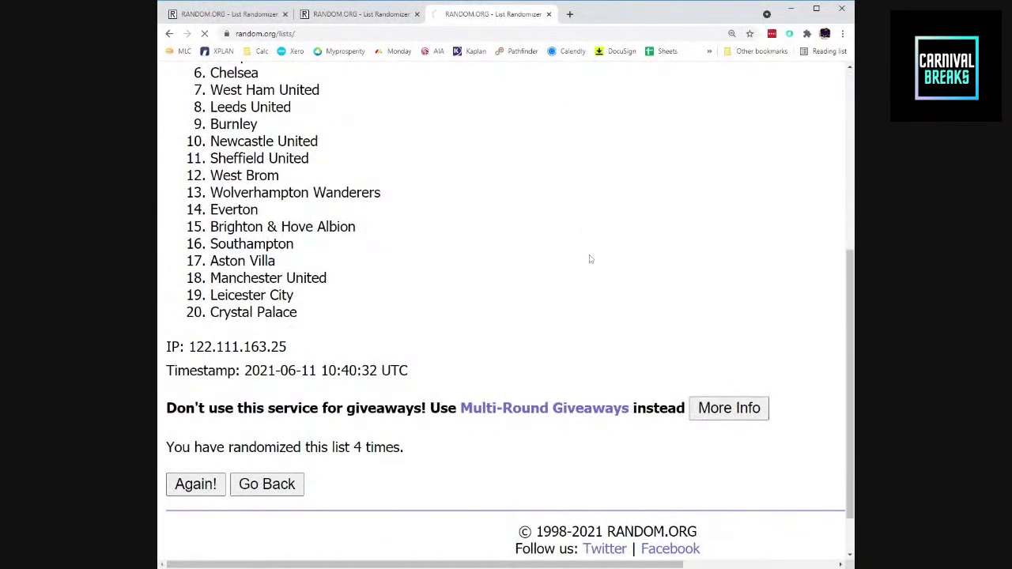
scroll(598, 248, down, 5)
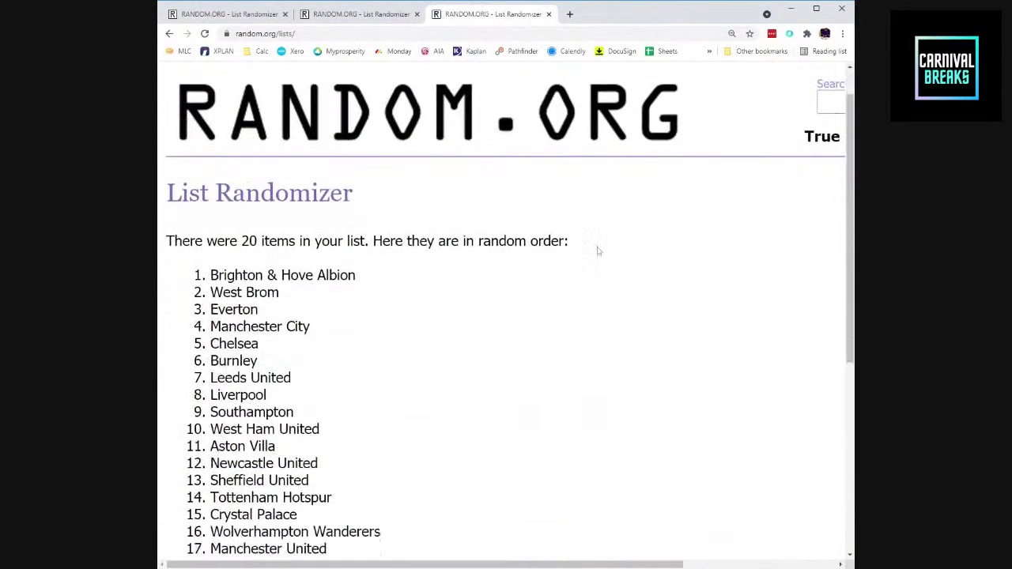
scroll(514, 244, down, 2)
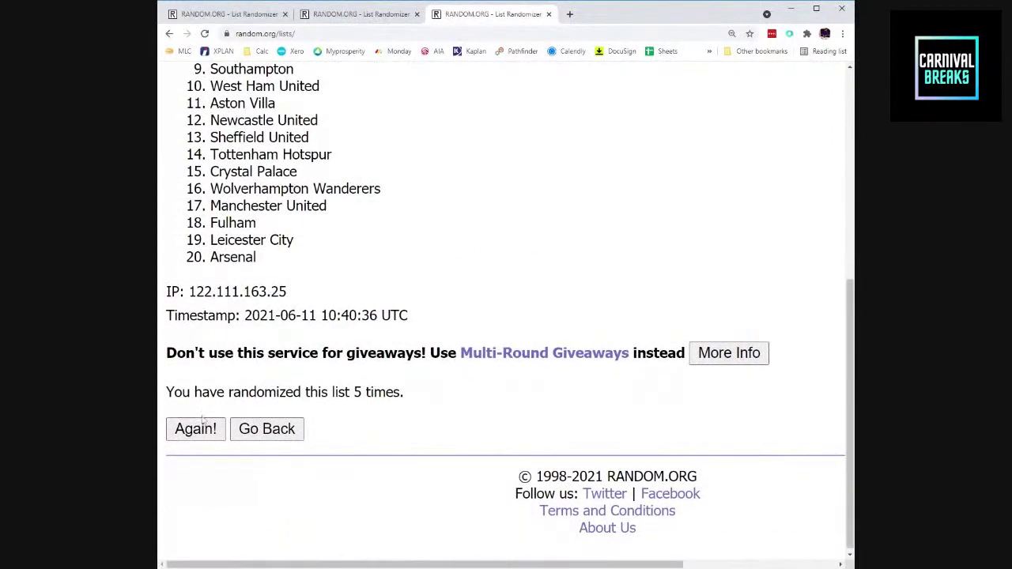
click(197, 428)
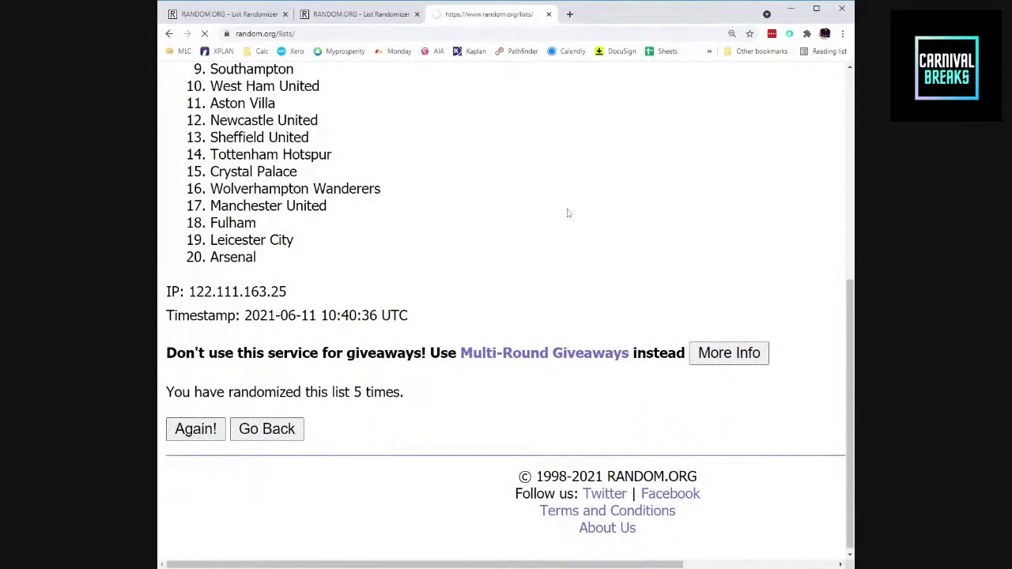
scroll(567, 213, down, 1)
scroll(567, 213, down, 5)
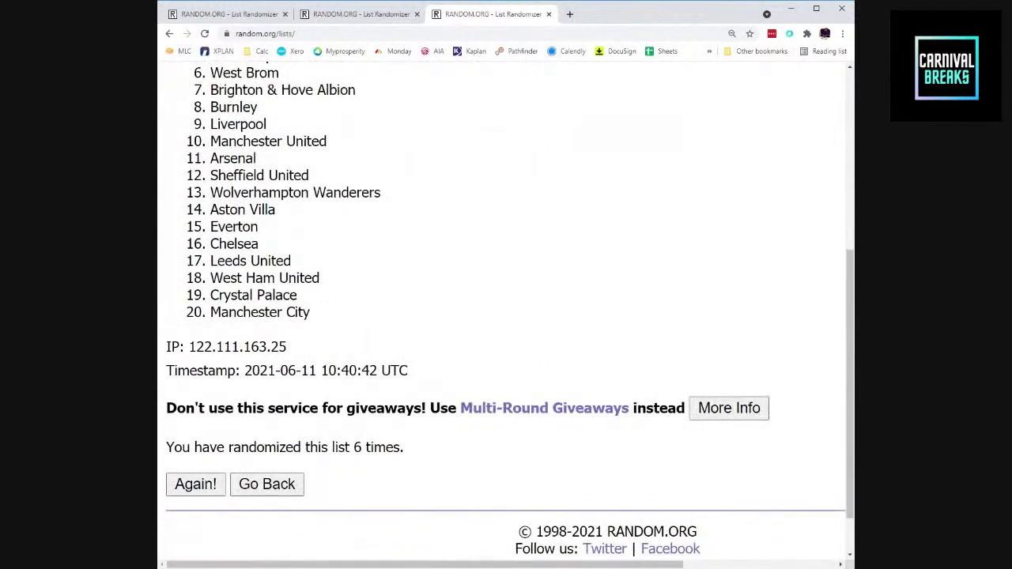
click(198, 487)
scroll(703, 263, down, 2)
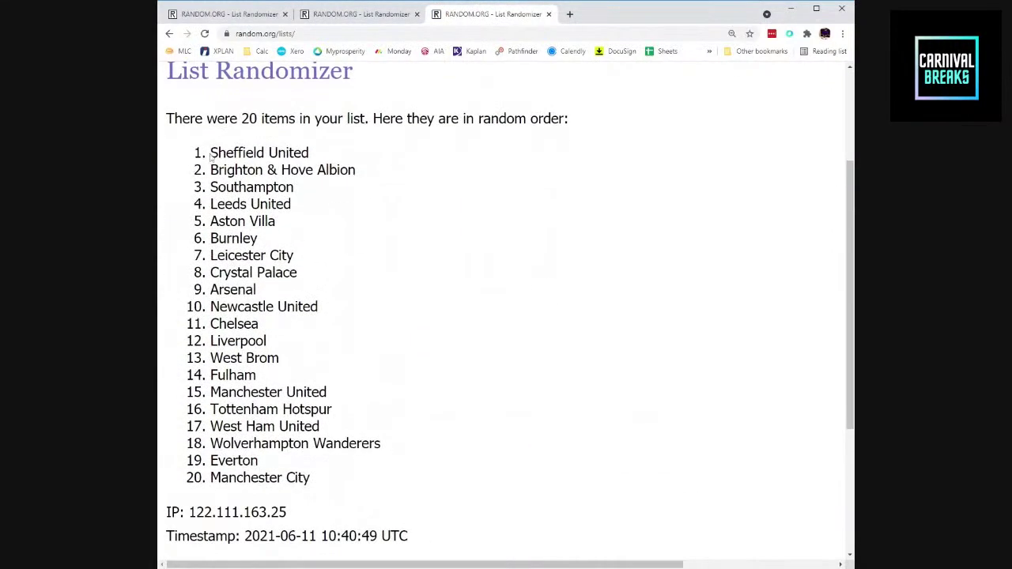
- Select all 20 randomized English team names, switch briefly to the other window, and clear the selection on return
drag(209, 153, 314, 479)
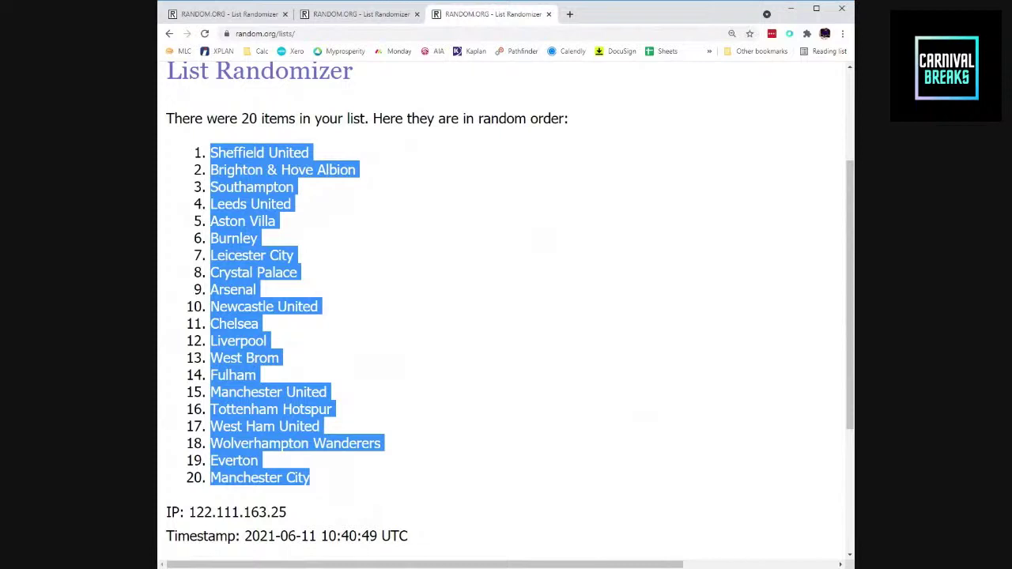
key(alt+Tab)
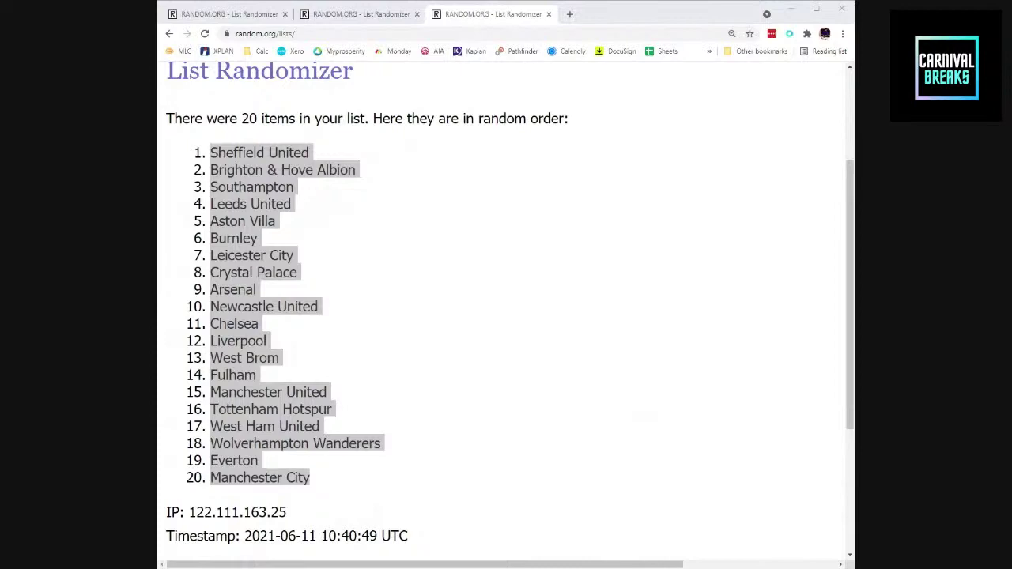
click(358, 258)
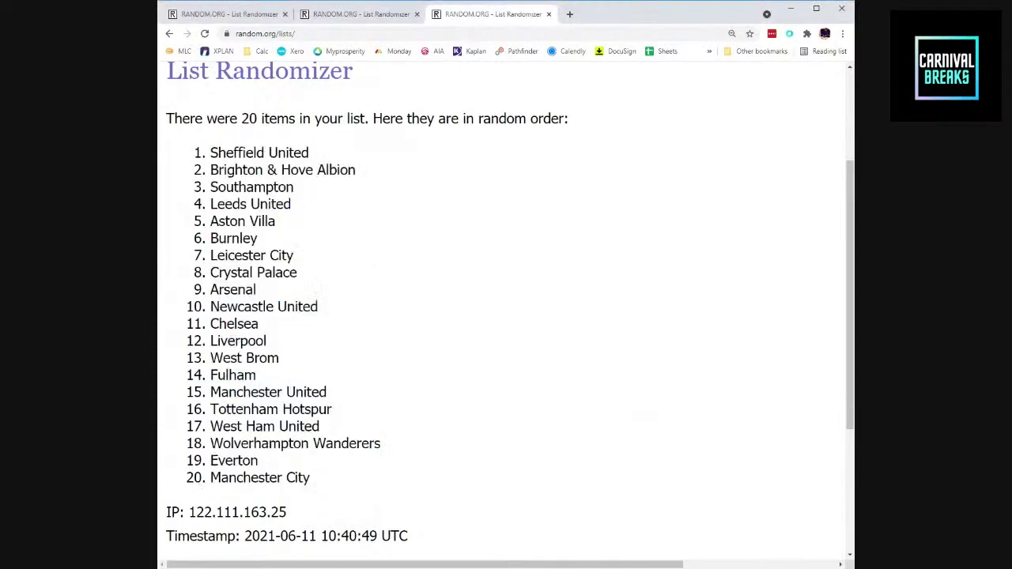